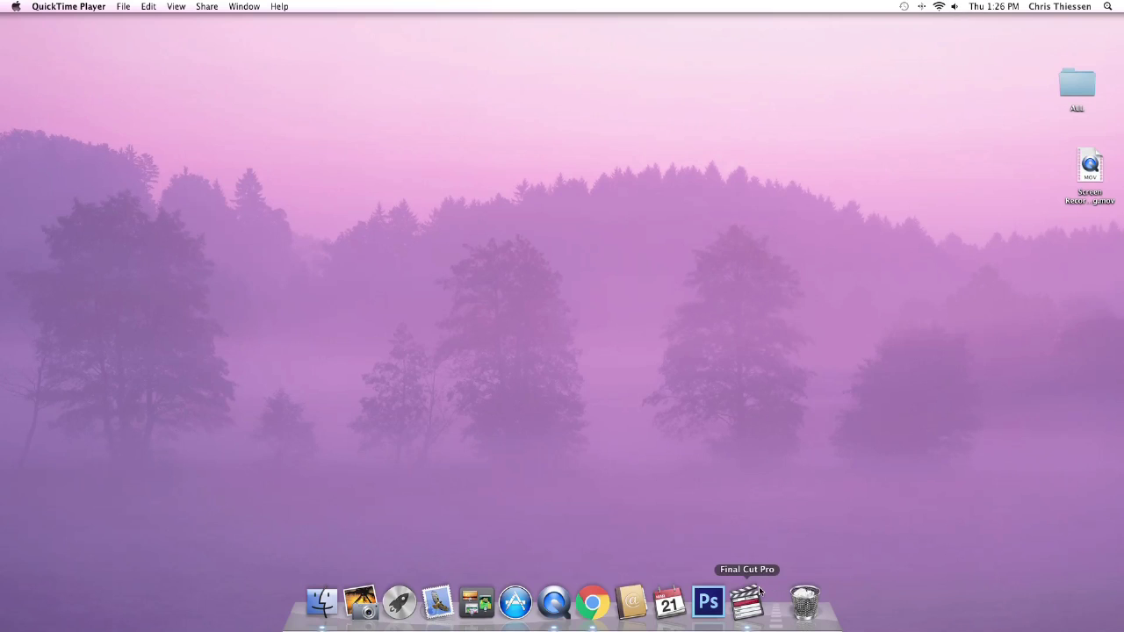
Switch to Final Cut Pro and play back the two groups of clips in the Sequence 1 timeline.
left_click(746, 603)
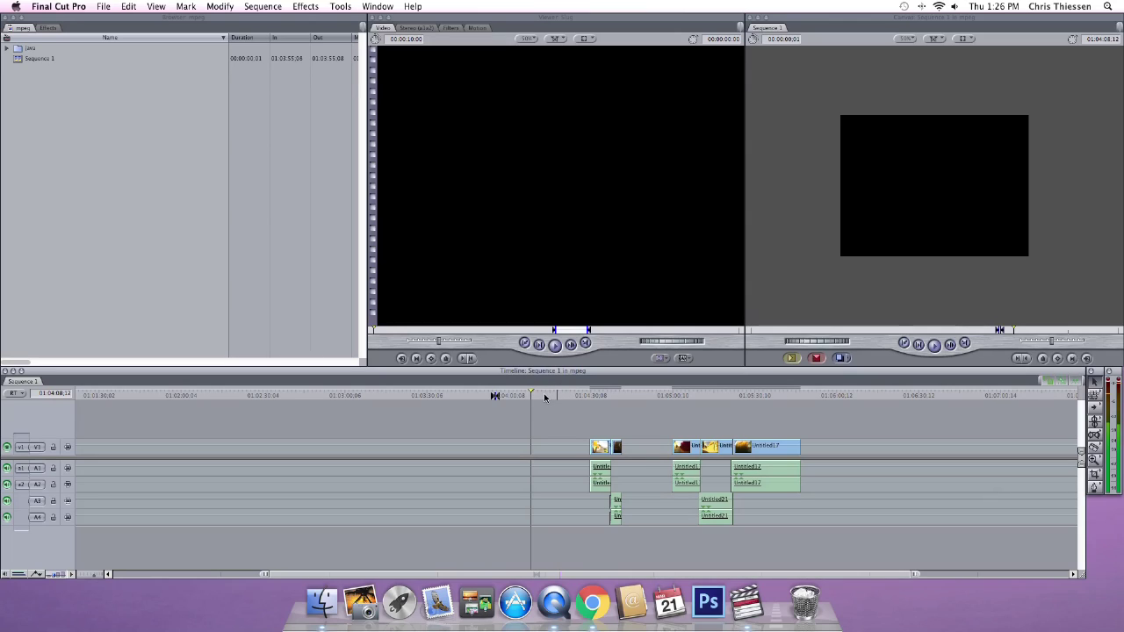
left_click(591, 396)
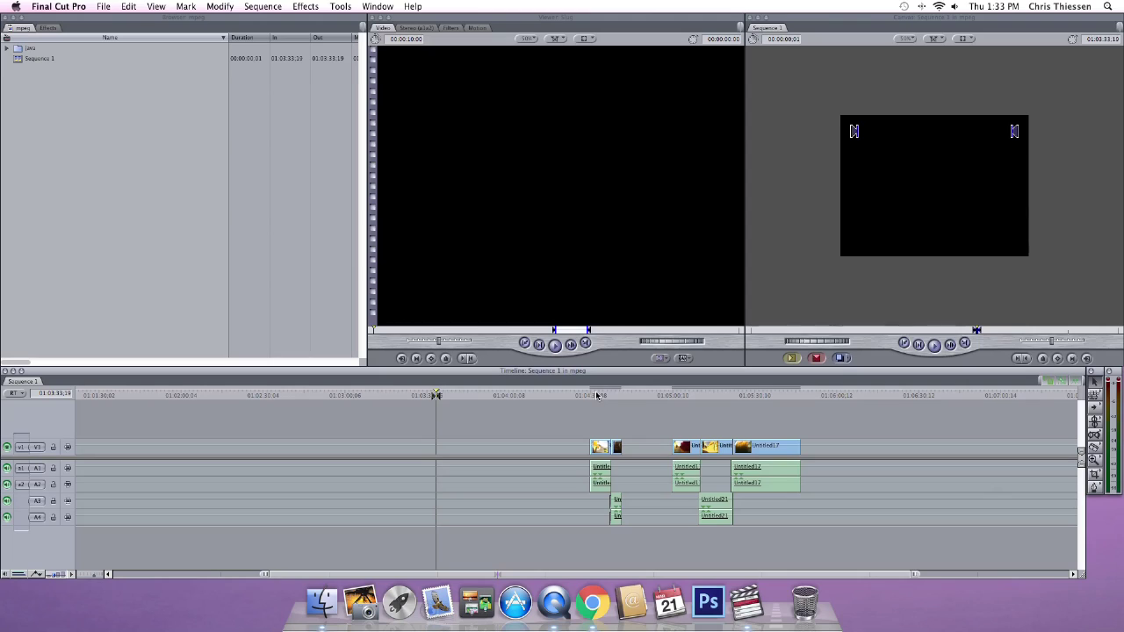
left_click(590, 395)
key("space")
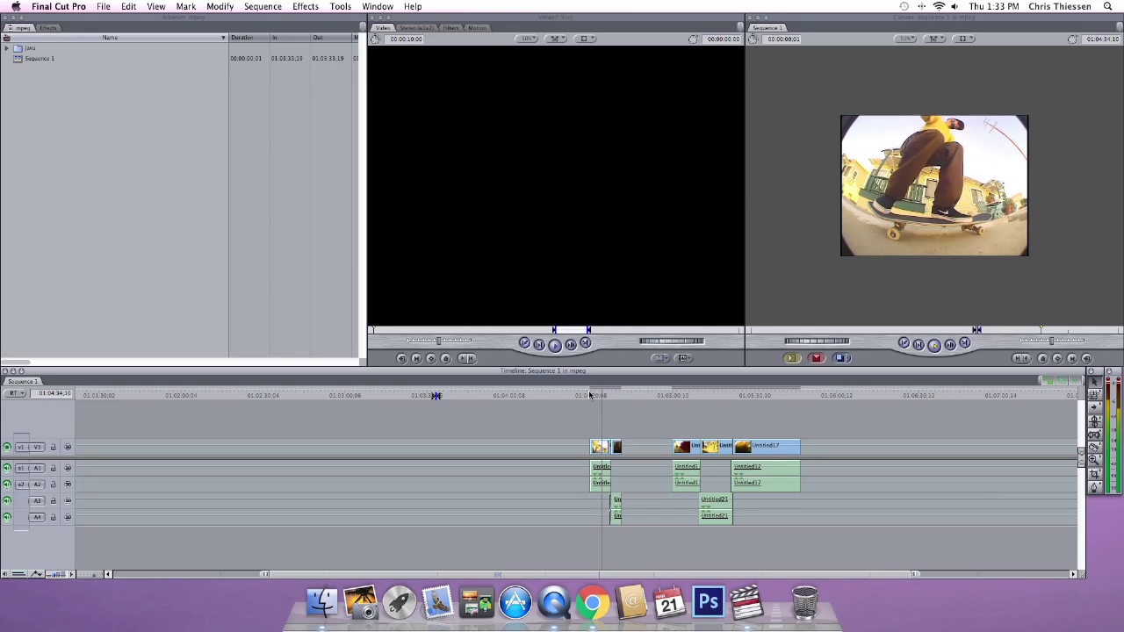
left_click(671, 397)
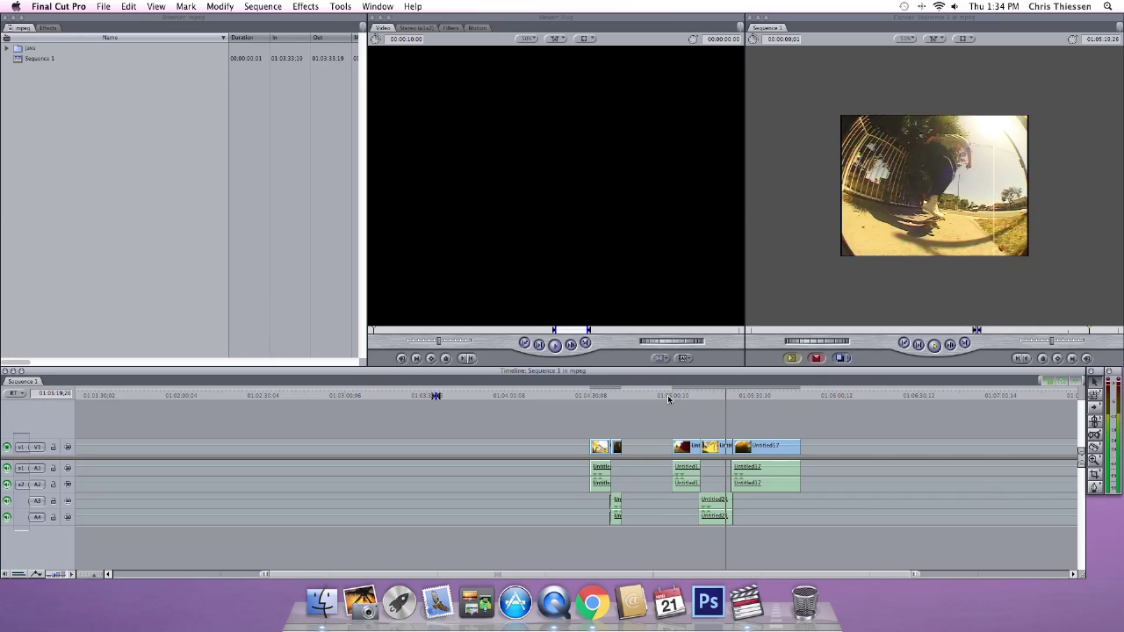
Mark an In point at the start of the first clip group and an Out point at its end.
left_click(590, 397)
key("i")
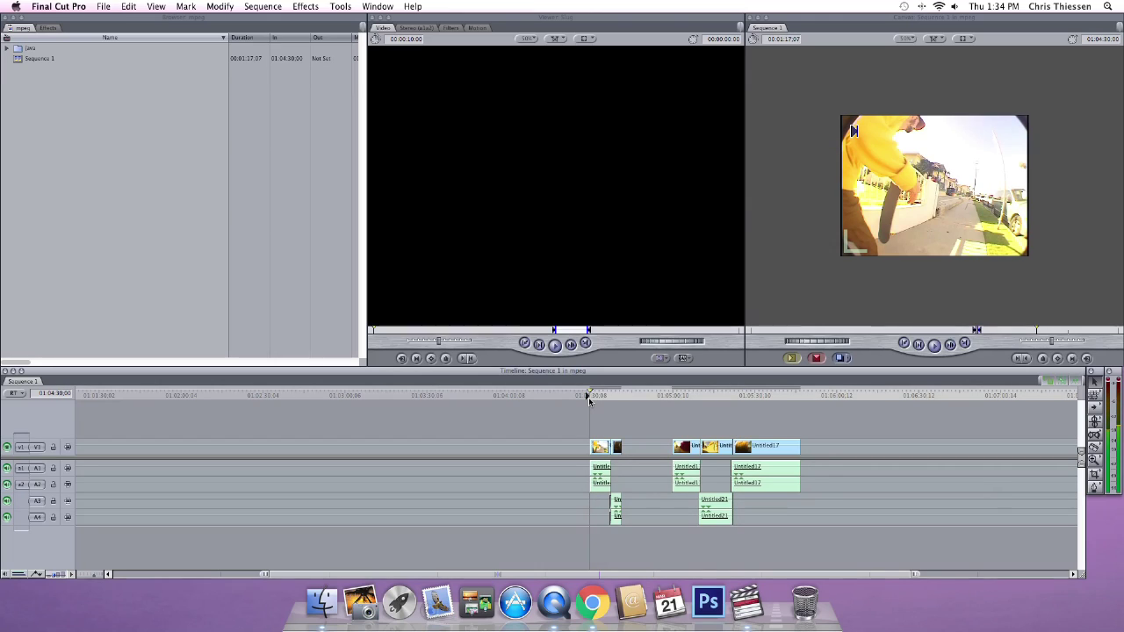
left_click(622, 397)
key("o")
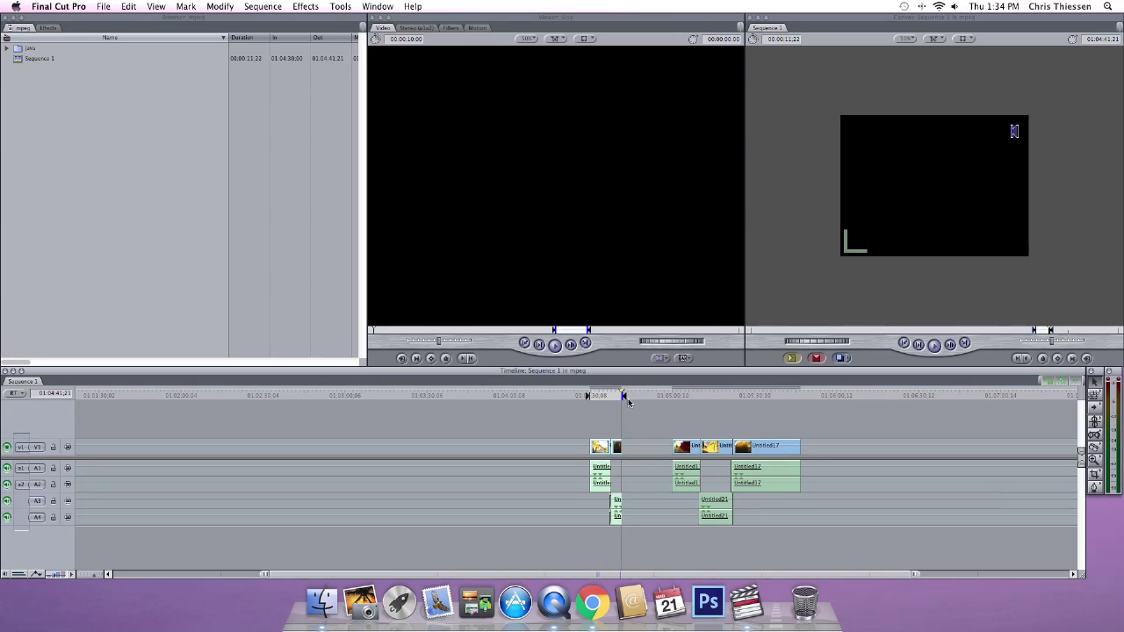
Export the marked range as a QuickTime movie named ALEX_LINES on the Desktop, with current settings, audio and video.
left_click(104, 6)
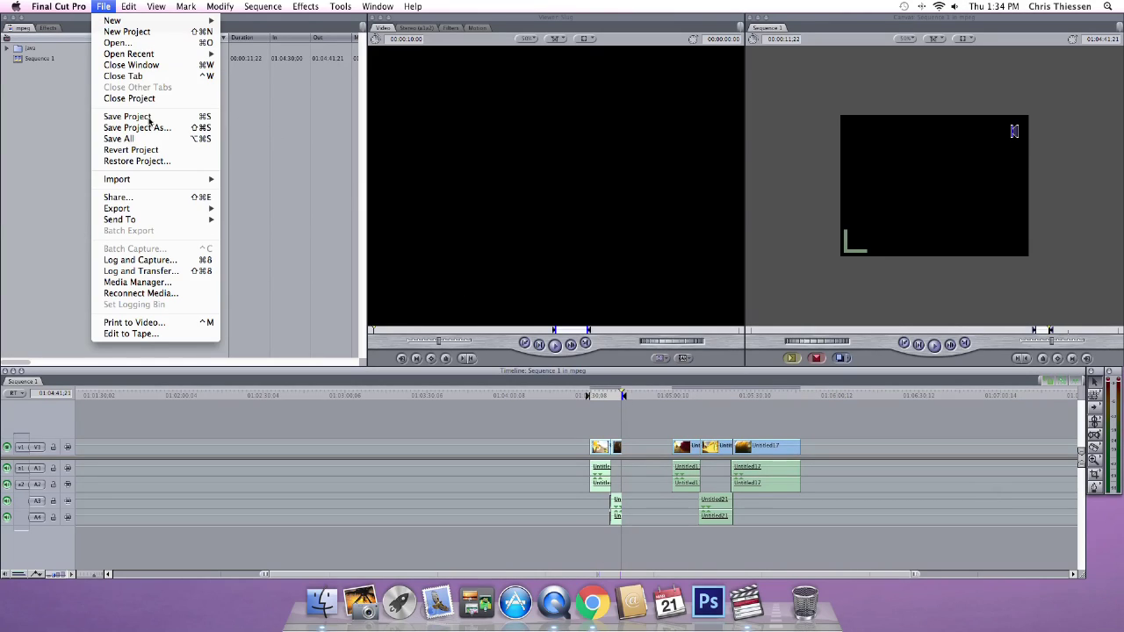
mouse_move(184, 214)
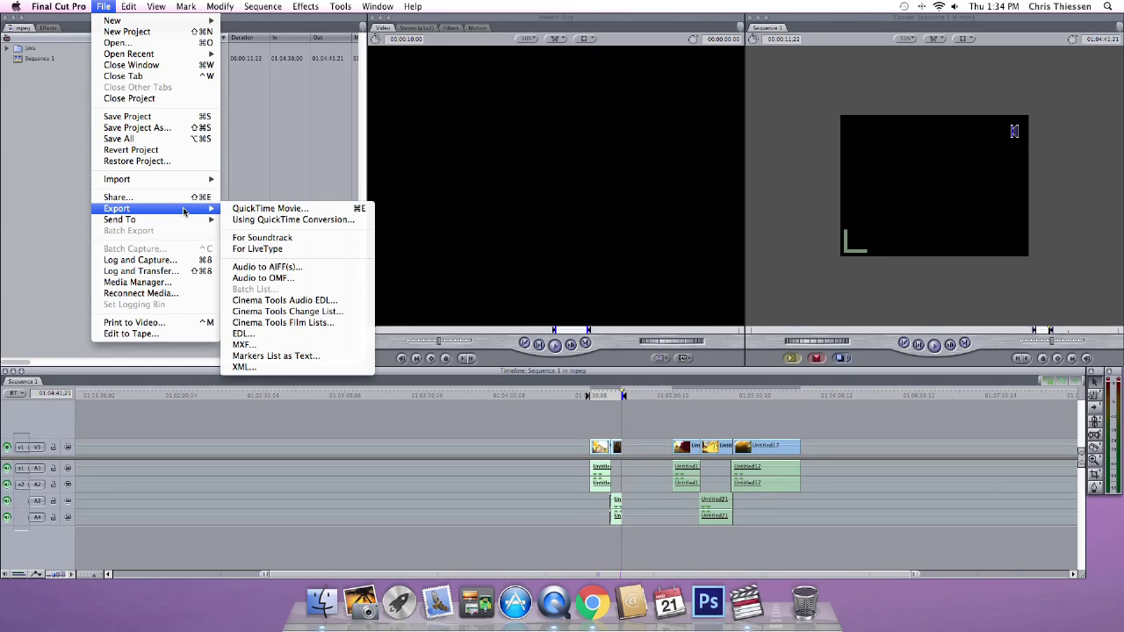
left_click(272, 209)
type("ALEX_LINES")
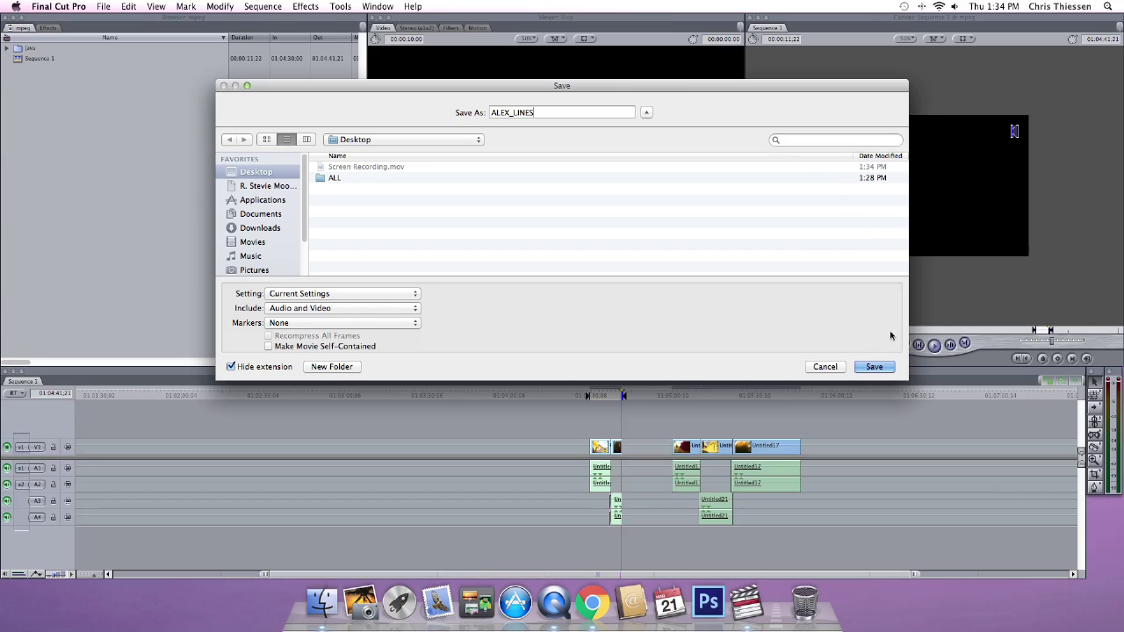
left_click(872, 367)
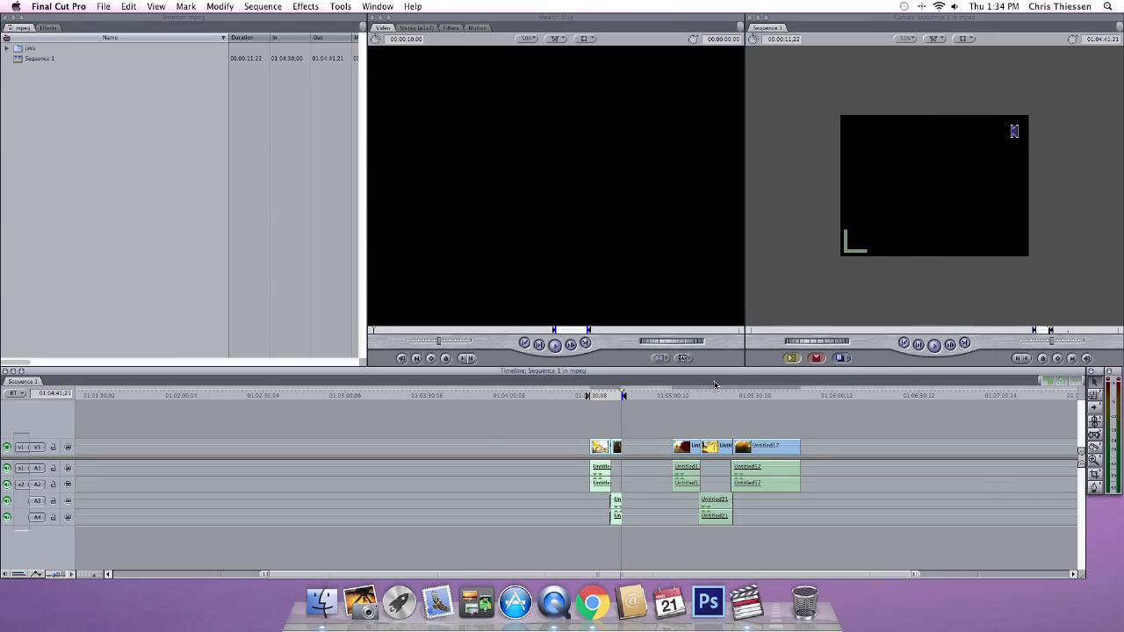
Mark In and Out points around the second clip group, ending after the Untitled17 clip.
left_click(670, 395)
key("i")
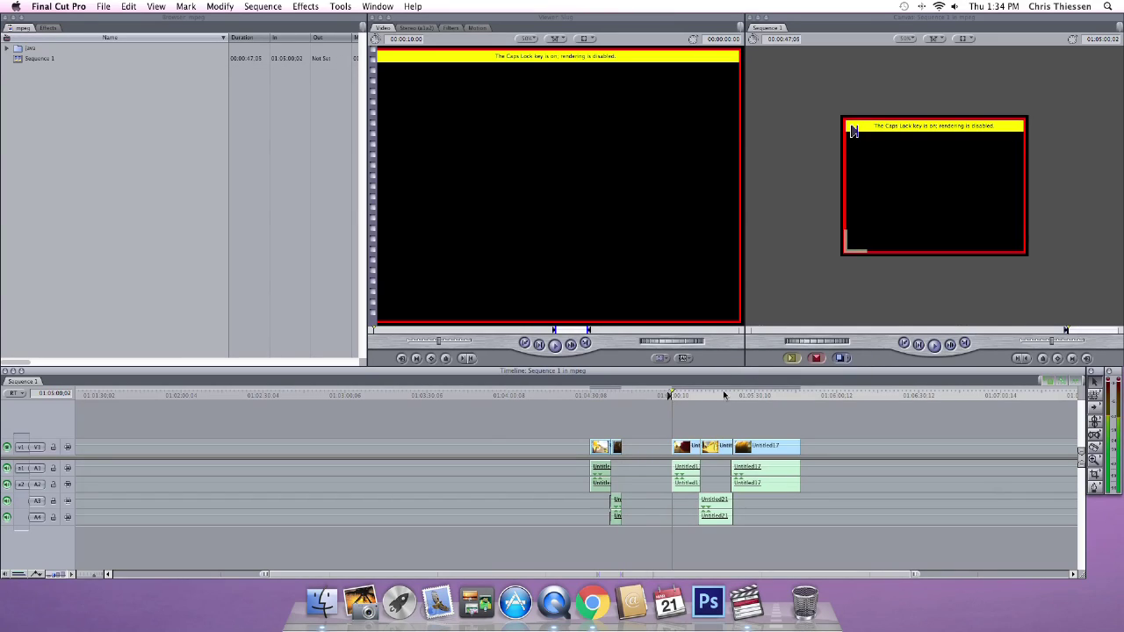
left_click(802, 396)
key("o")
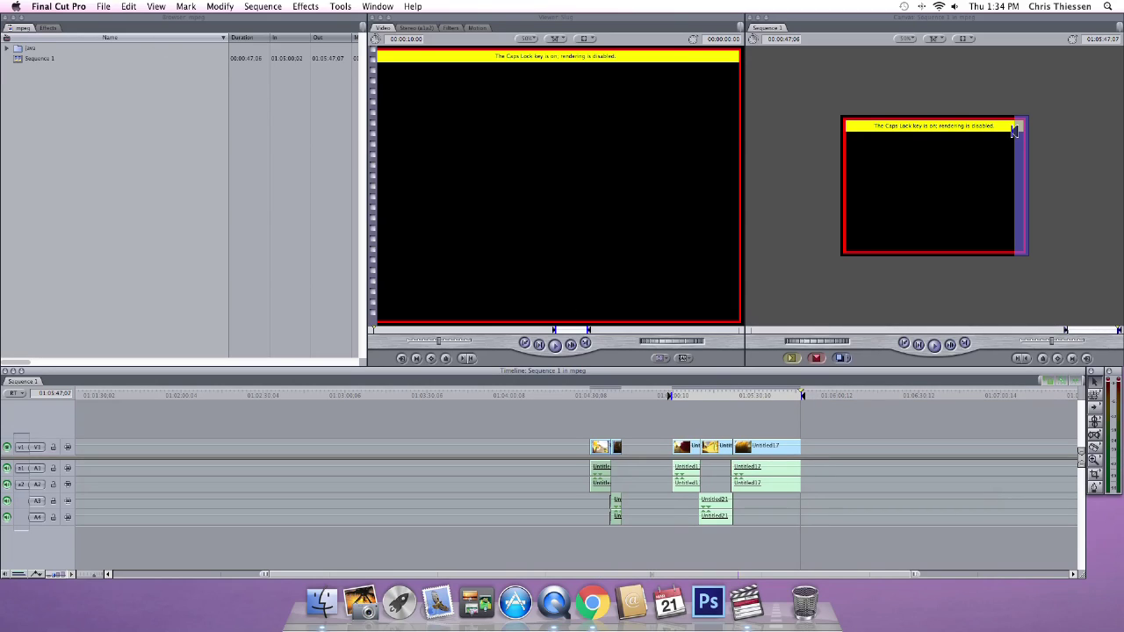
Export the second marked range as a QuickTime movie named MAX_LINES on the Desktop.
left_click(104, 6)
left_click(257, 206)
type("MAX_LINES")
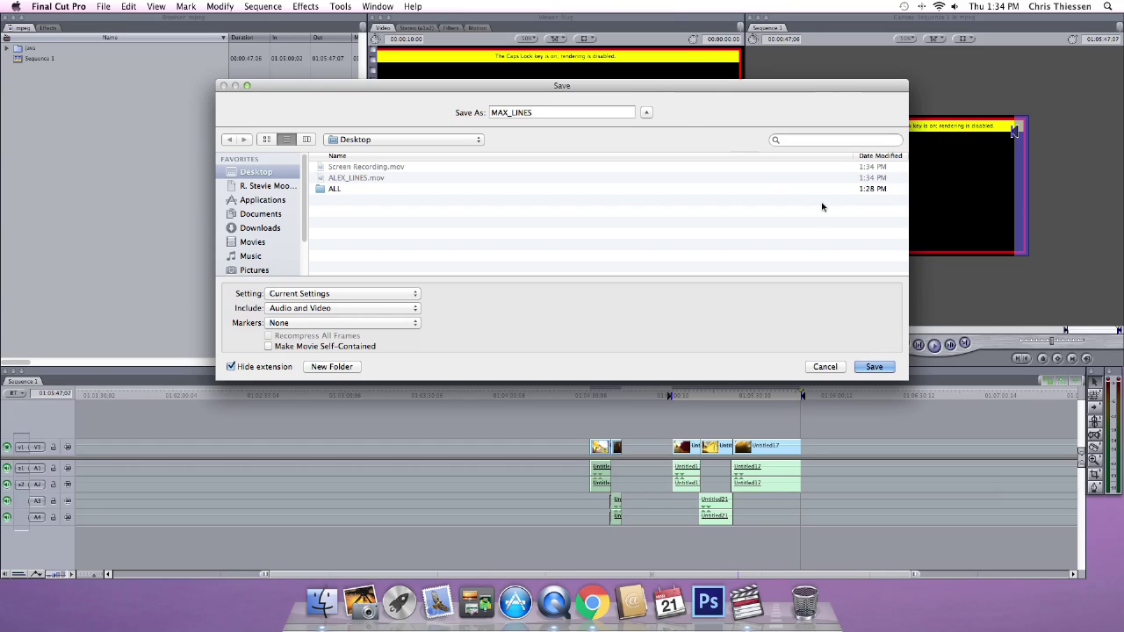
left_click(874, 367)
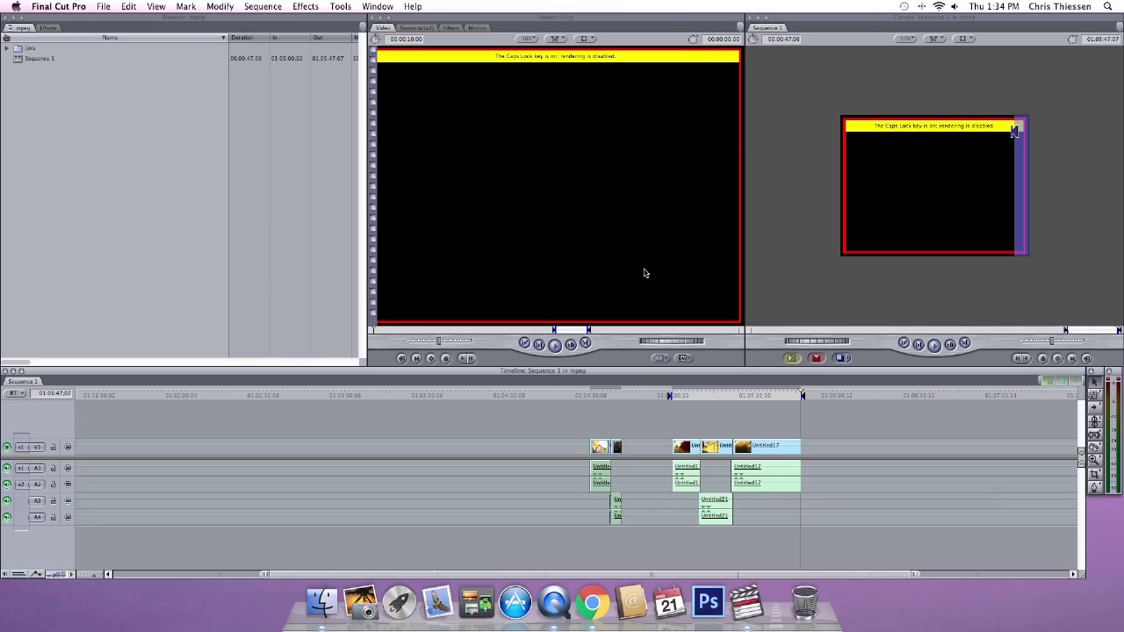
Hide the editor, switch to Chrome and search Google for "mpeg streamclip".
key("super+h")
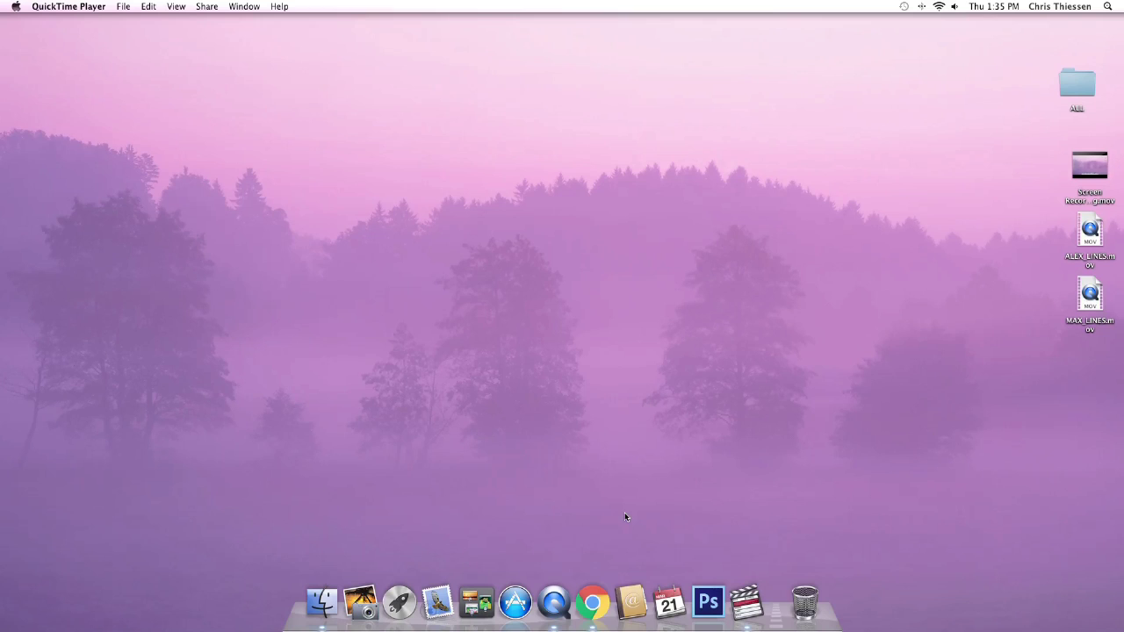
left_click(592, 604)
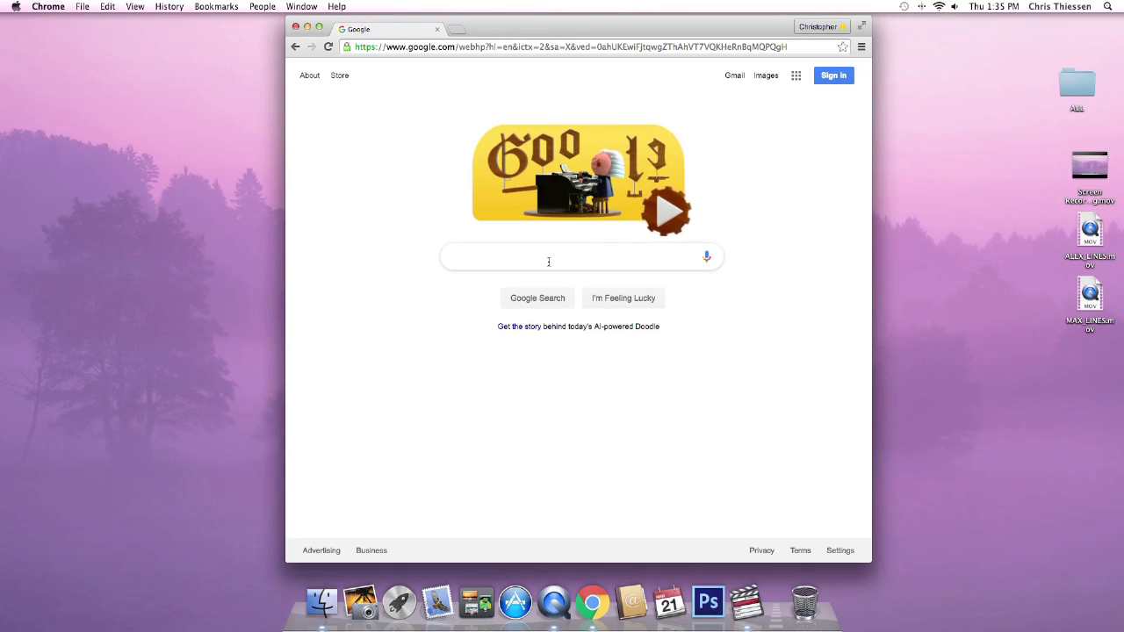
type("mpeg")
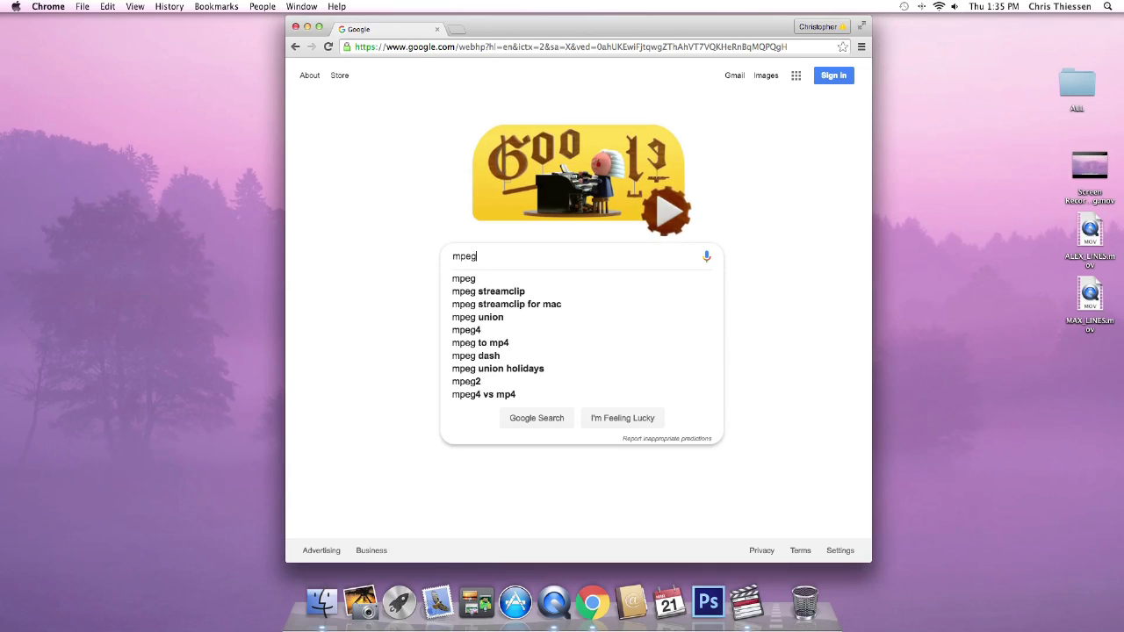
type(" streamclip")
key("Return")
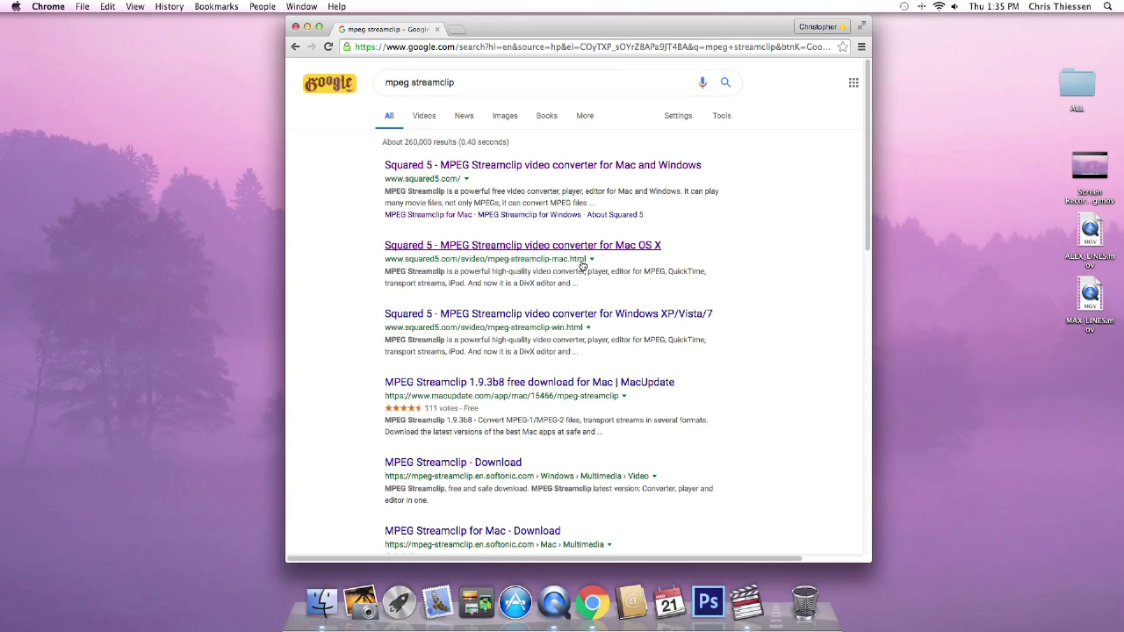
Download MPEG Streamclip 1.9.2 for Mac OS X from the Squared 5 site and open the disk image.
left_click(432, 167)
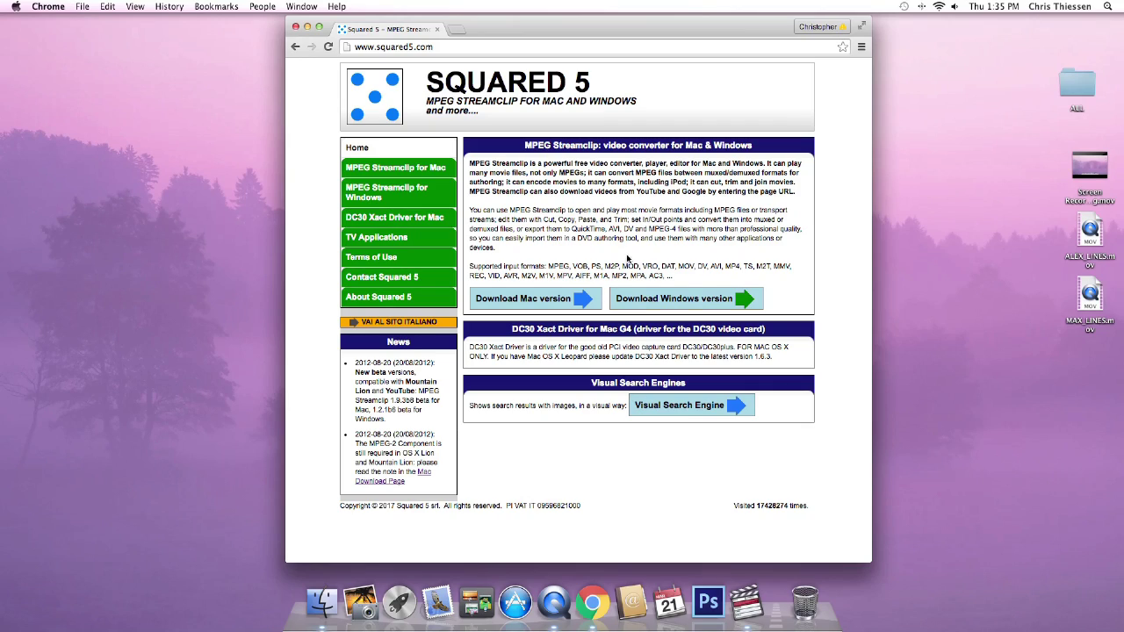
left_click(537, 299)
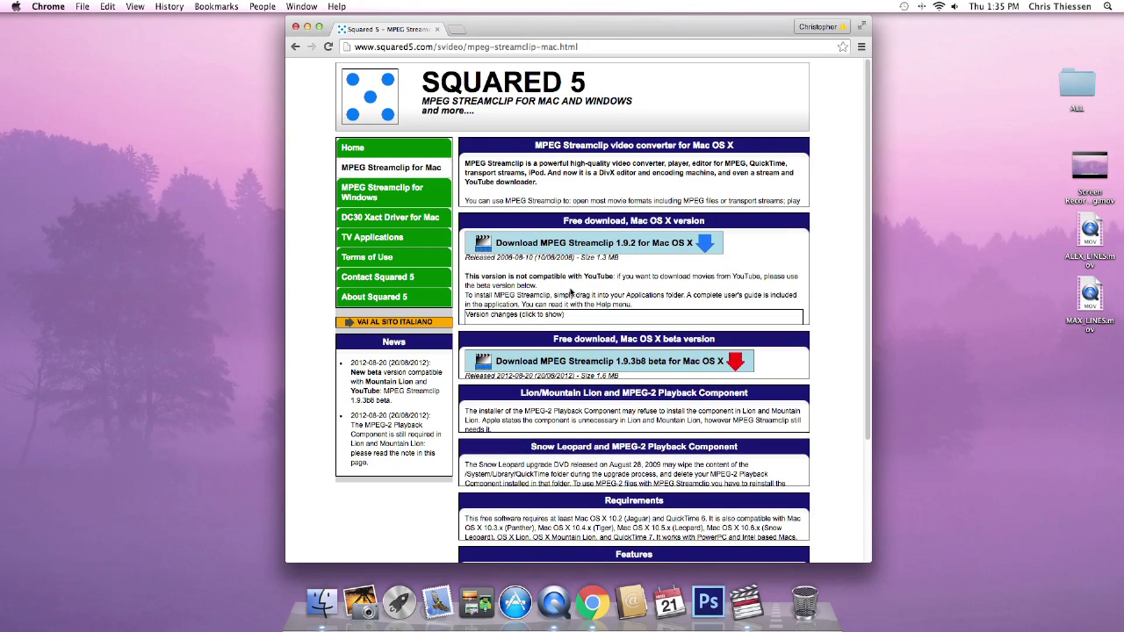
left_click(577, 223)
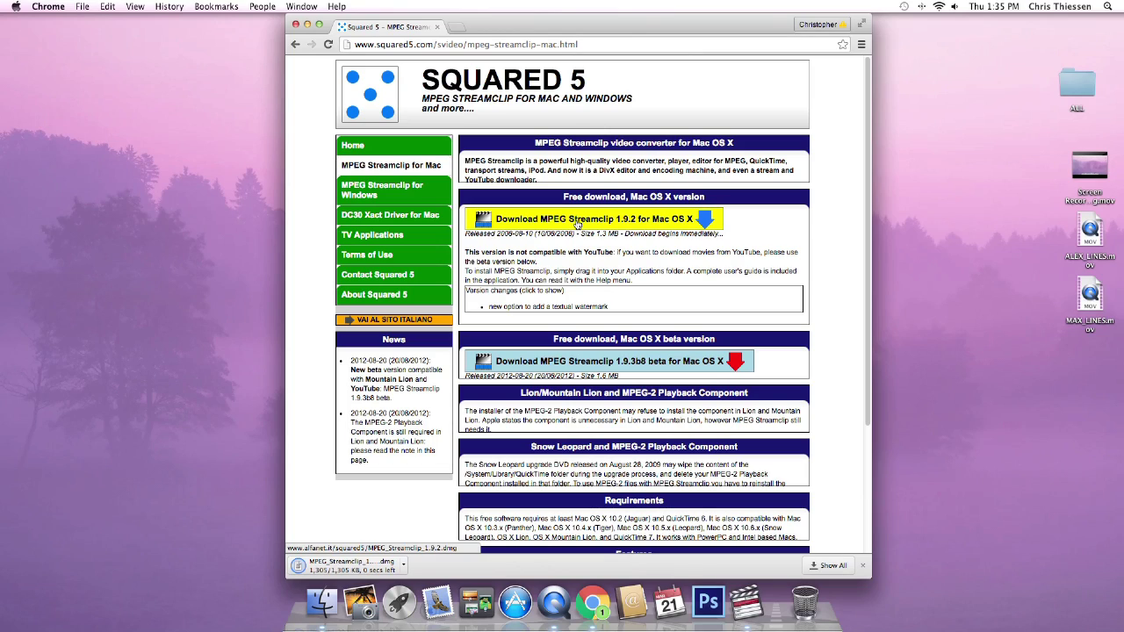
left_click(360, 568)
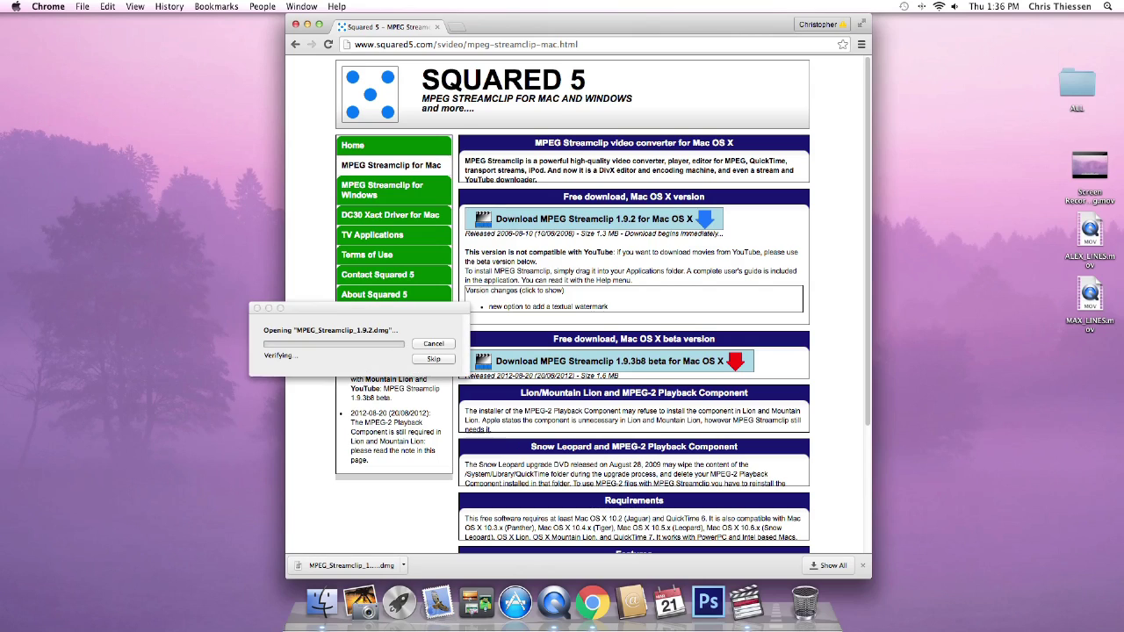
Minimize the browser, add MPEG Streamclip to the Dock and launch it, allowing the downloaded application to open.
left_click(308, 25)
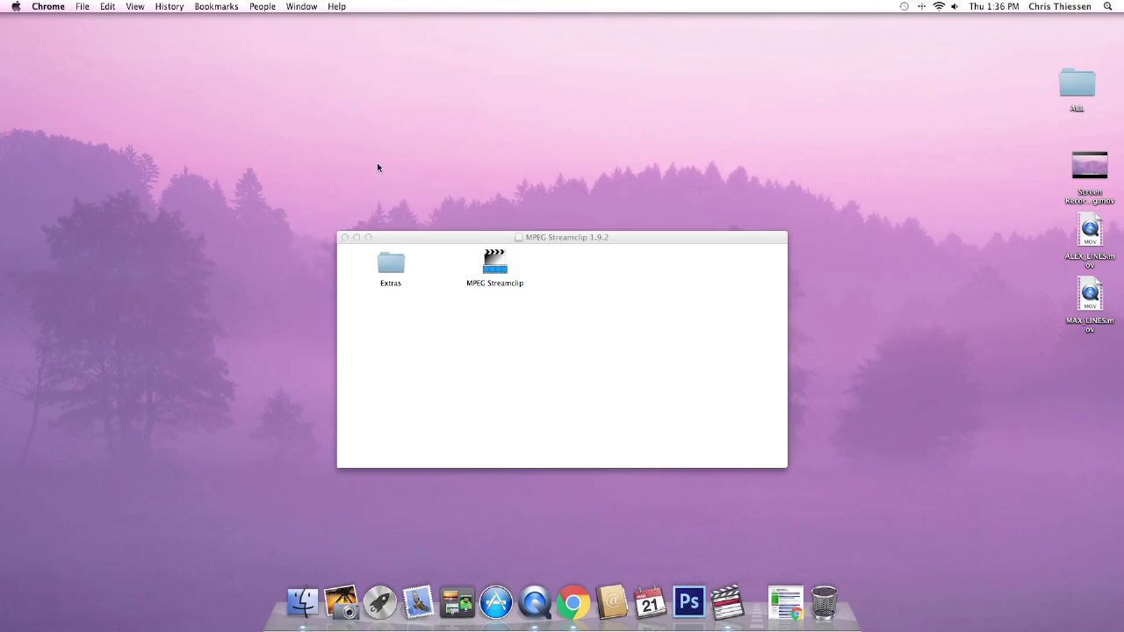
left_click_drag(614, 251, 745, 602)
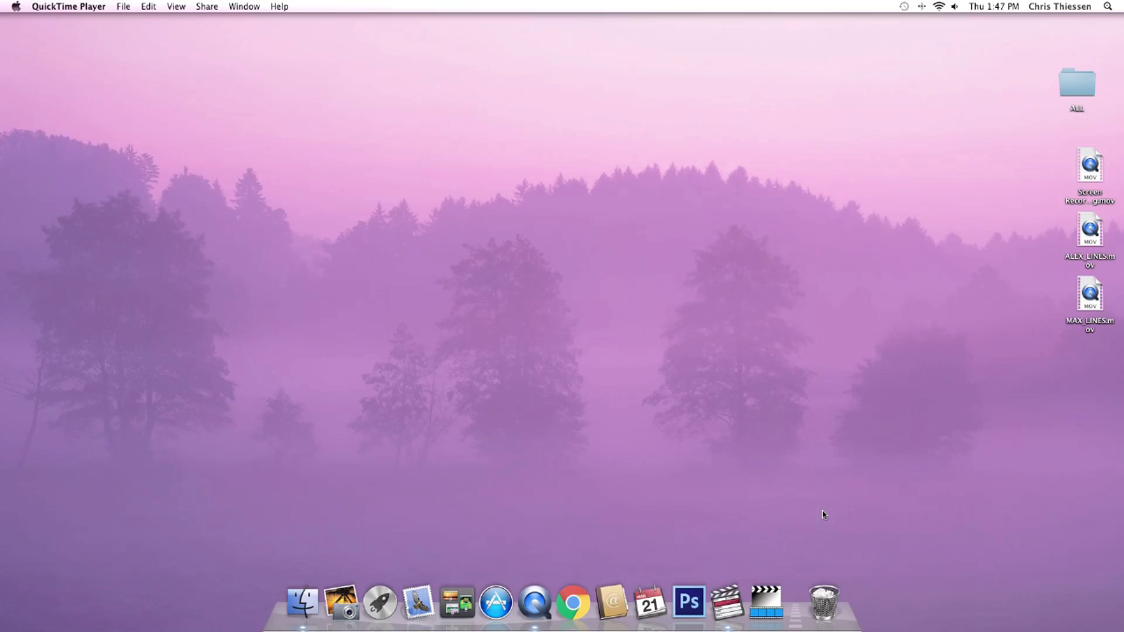
left_click(765, 602)
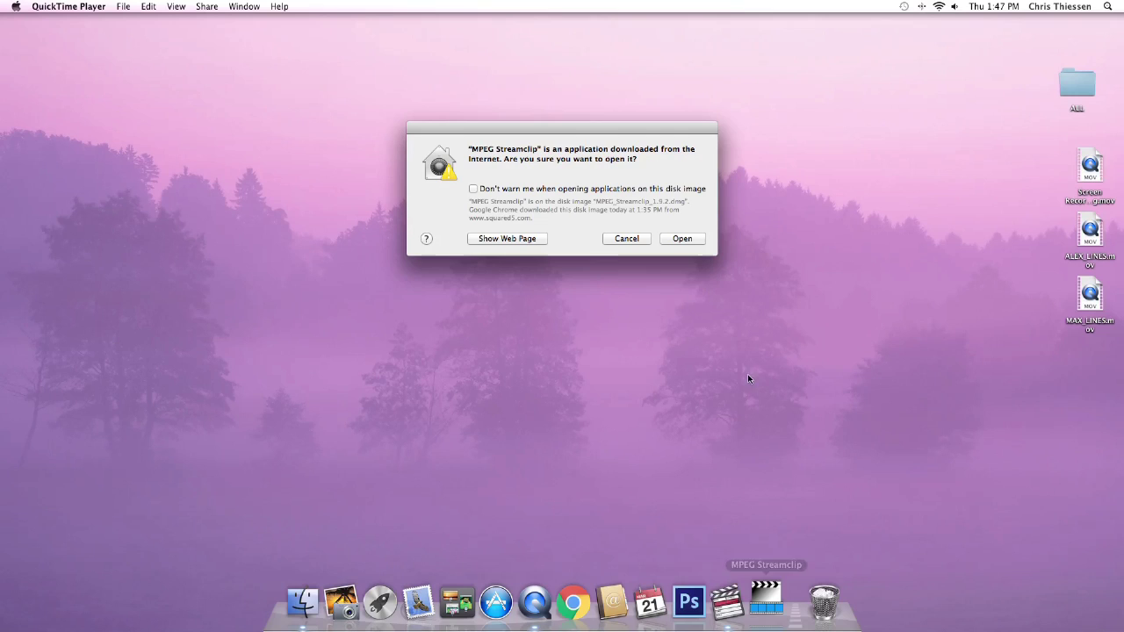
left_click(682, 239)
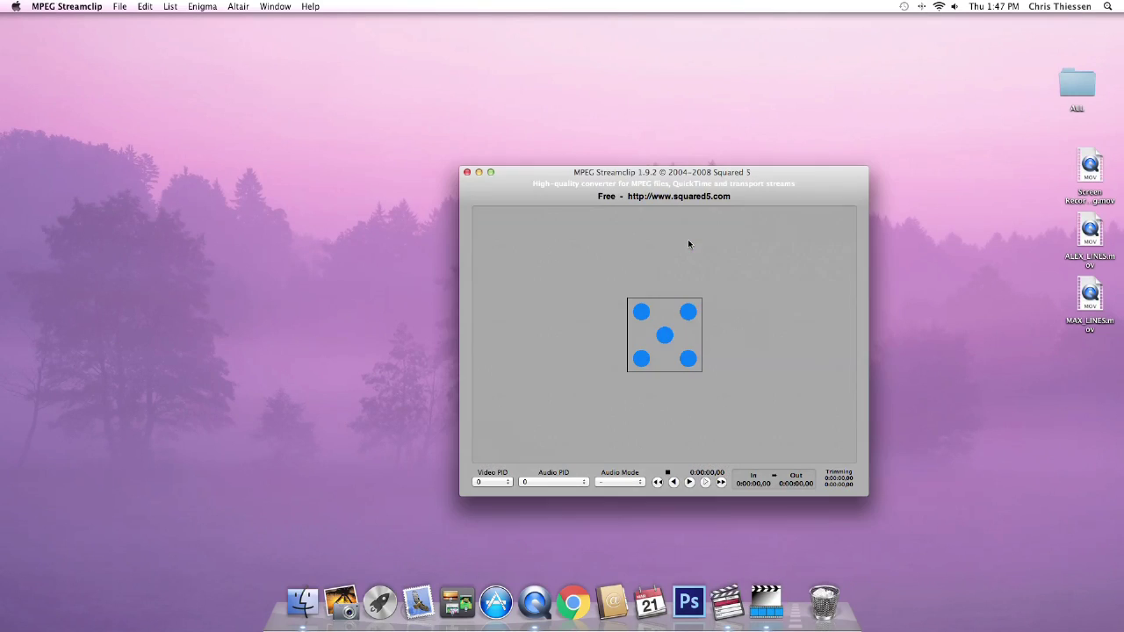
Load ALEX_LINES.mov from the desktop into MPEG Streamclip and play it with the volume raised.
left_click(1090, 232)
left_click_drag(1090, 233, 739, 267)
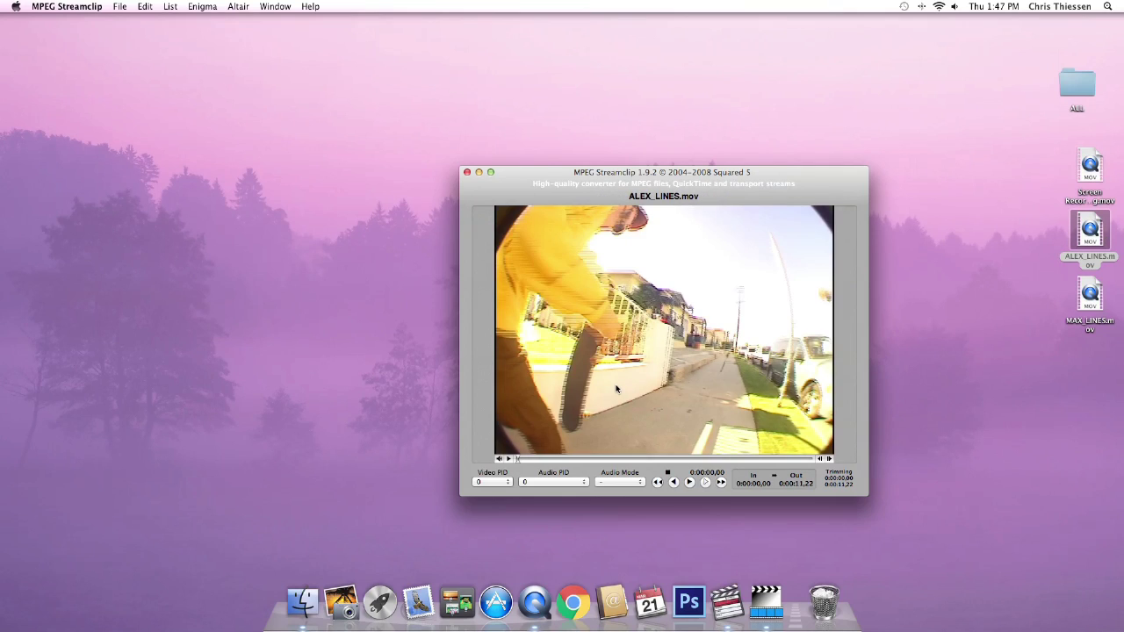
key("XF86AudioRaiseVolume")
key("space")
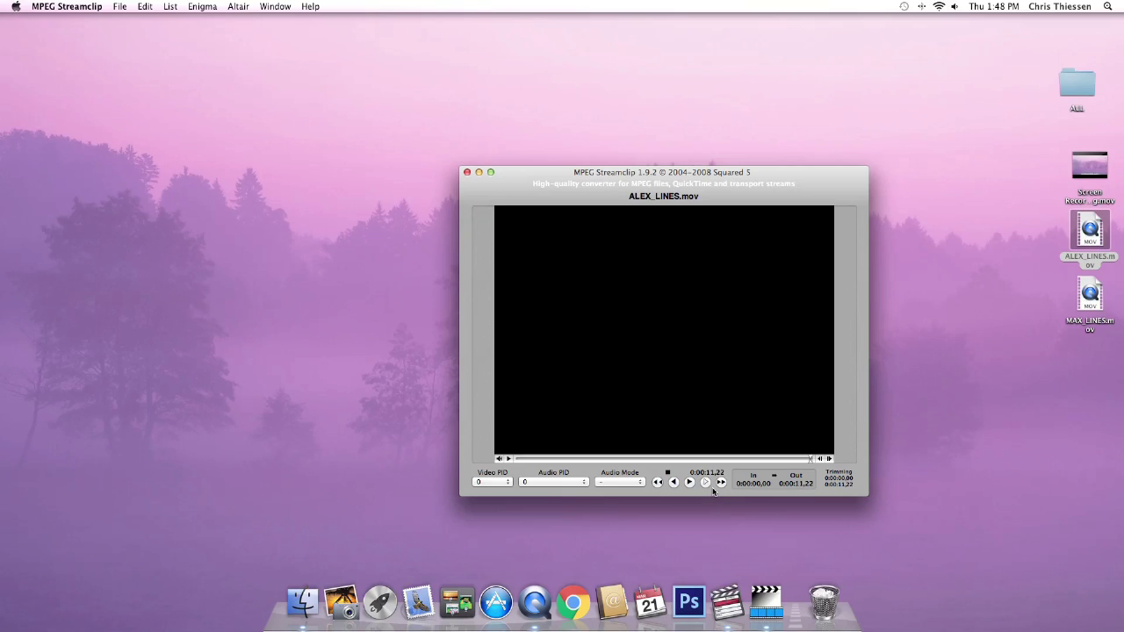
Open the QuickTime export settings for ALEX_LINES.mov and move the dialog over the player window.
left_click_drag(571, 194, 556, 216)
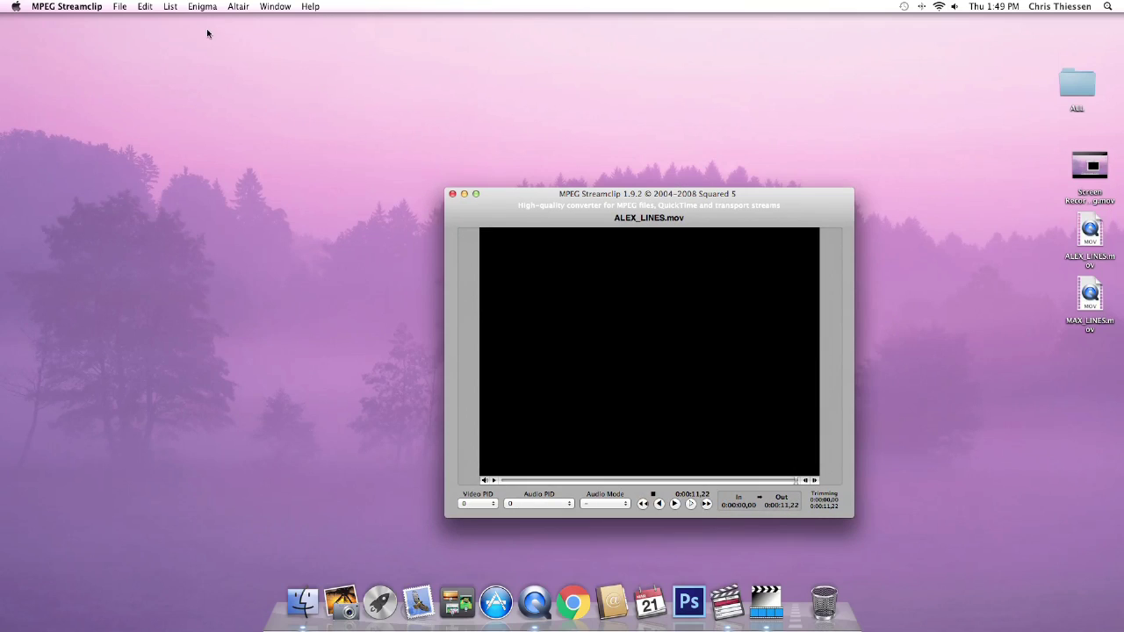
left_click(119, 7)
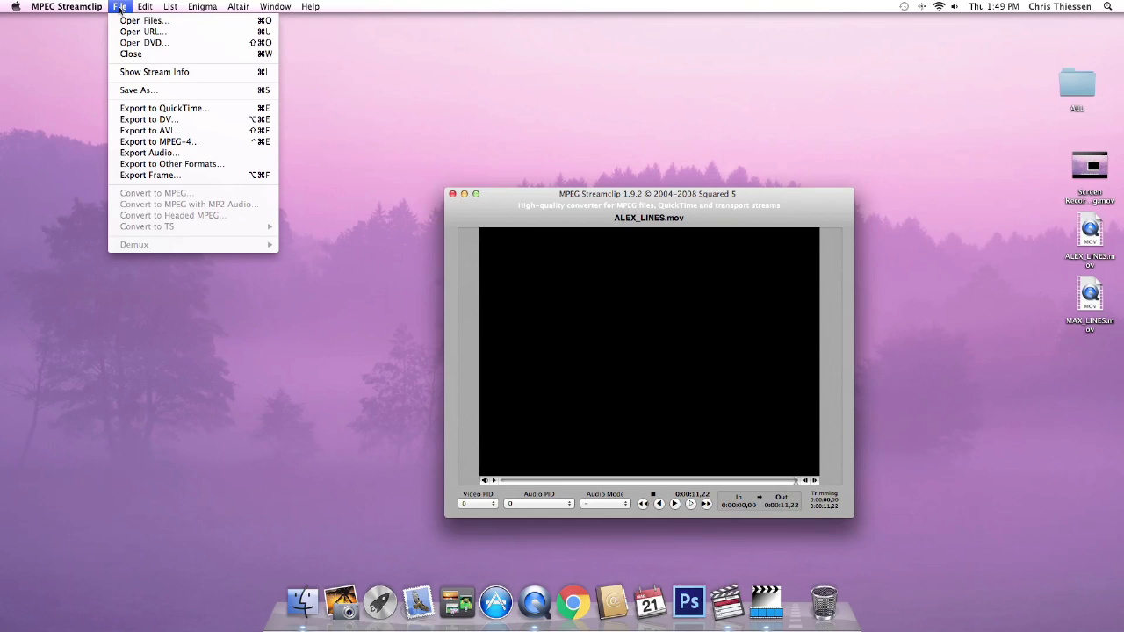
left_click(158, 108)
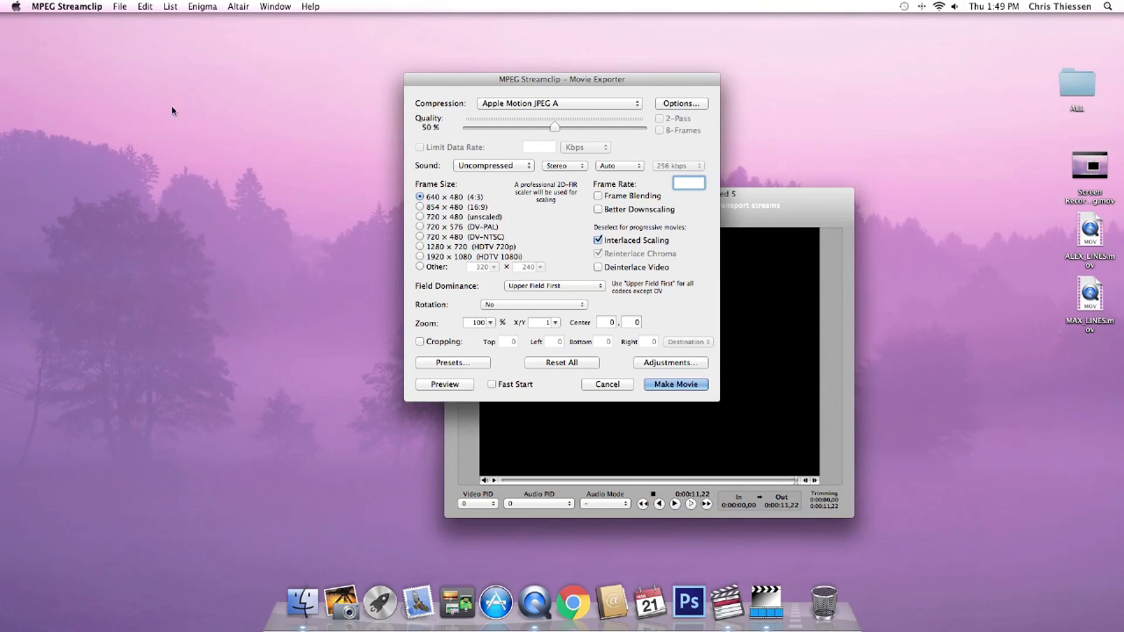
left_click_drag(530, 83, 619, 114)
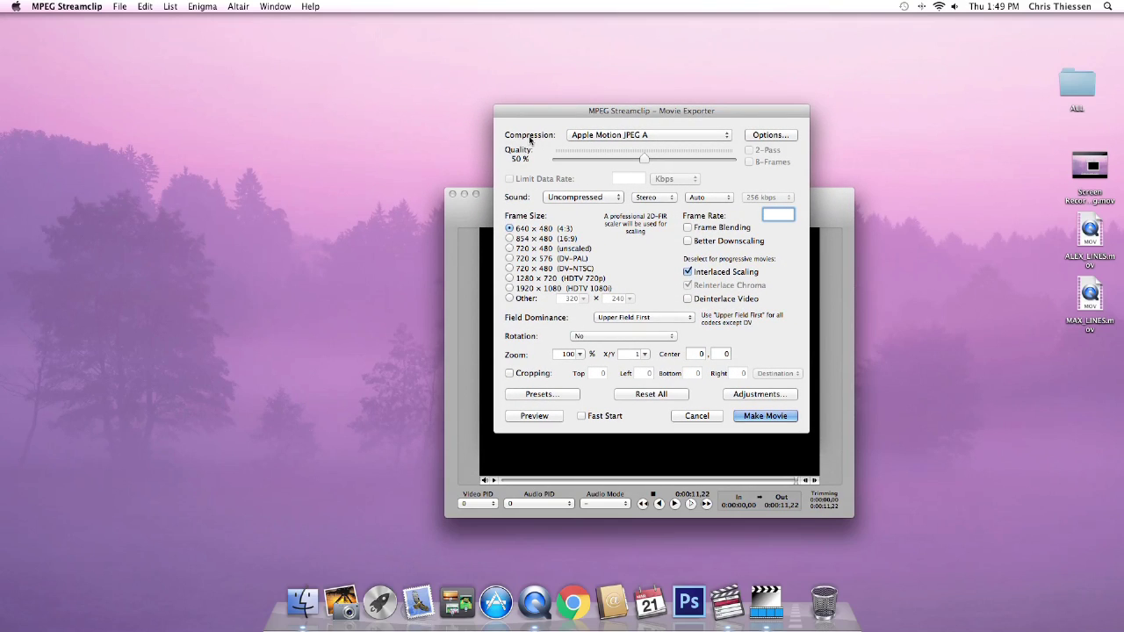
Set the compression to H.264 and raise the quality to 100%.
left_click(602, 140)
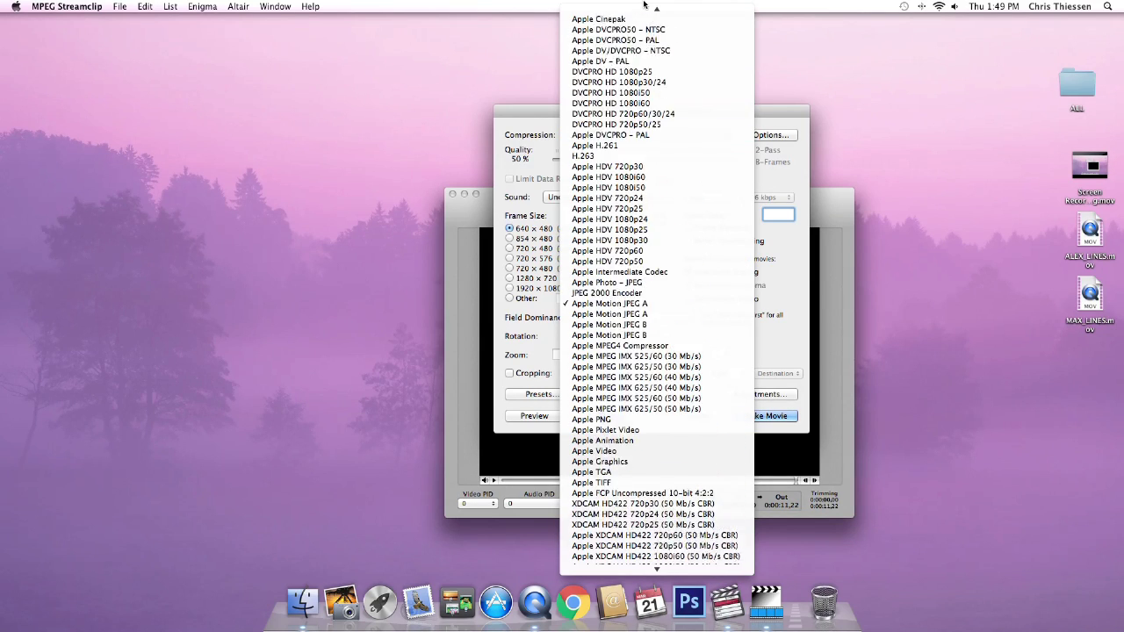
left_click(608, 116)
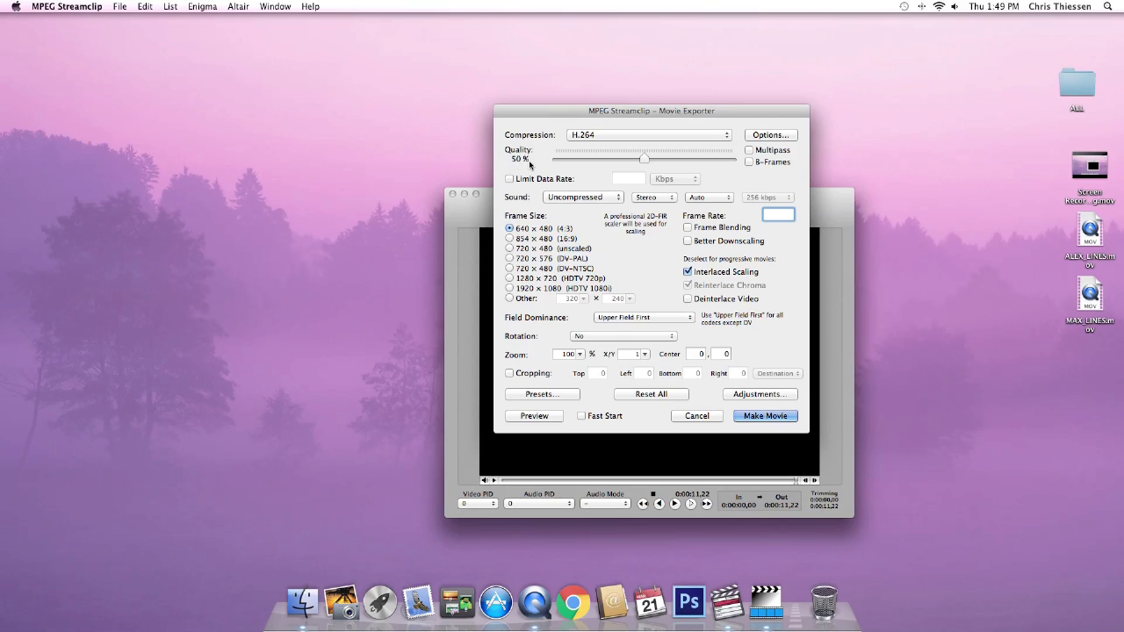
left_click_drag(645, 158, 734, 158)
Enable the data rate limit, entering 9000 Kbps first and then replacing it with 12000 Kbps.
left_click(510, 180)
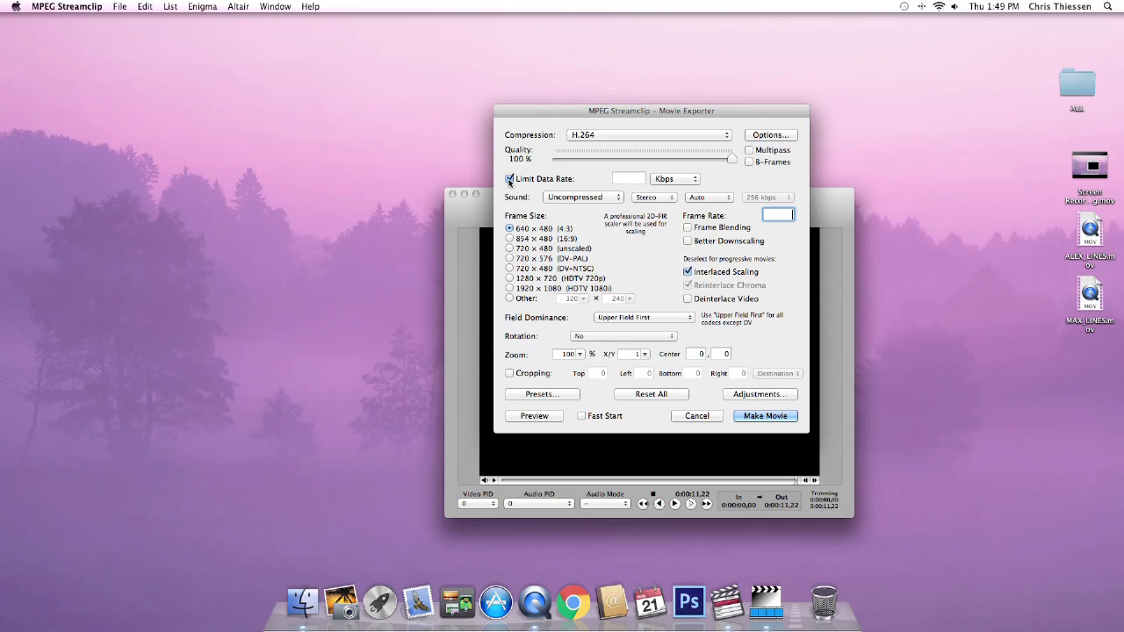
left_click(633, 179)
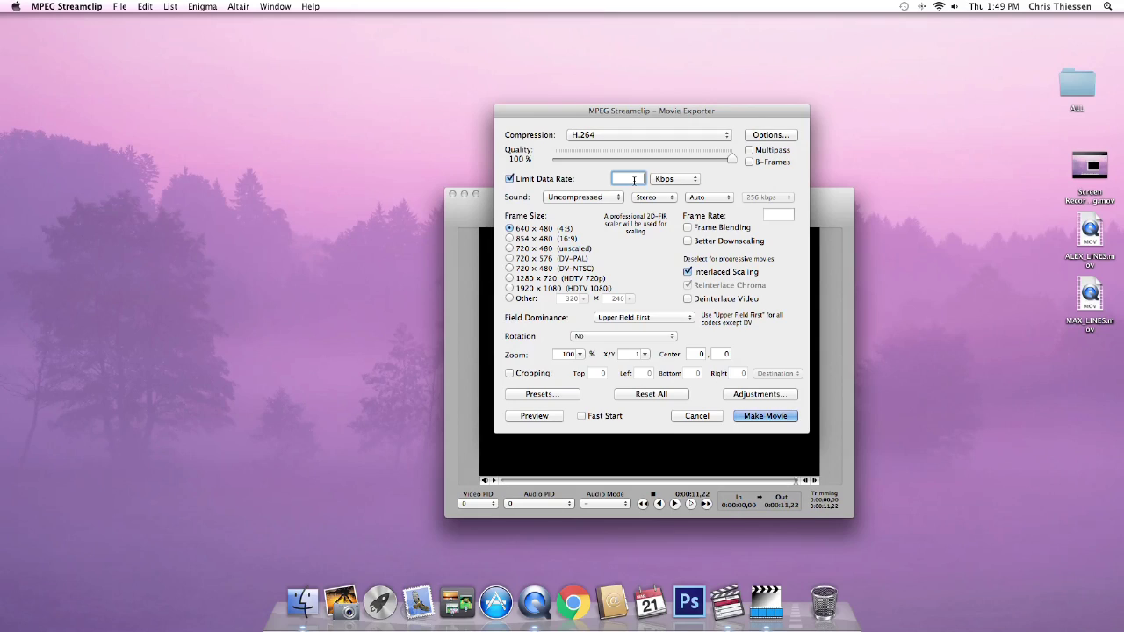
type("9000")
double_click(634, 180)
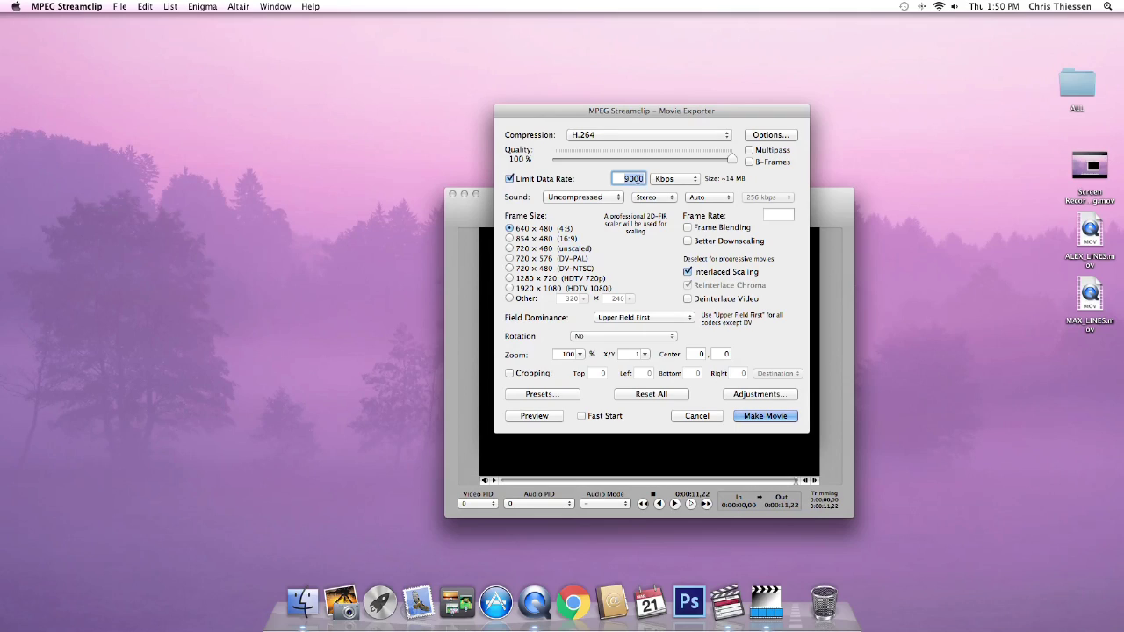
type("12000")
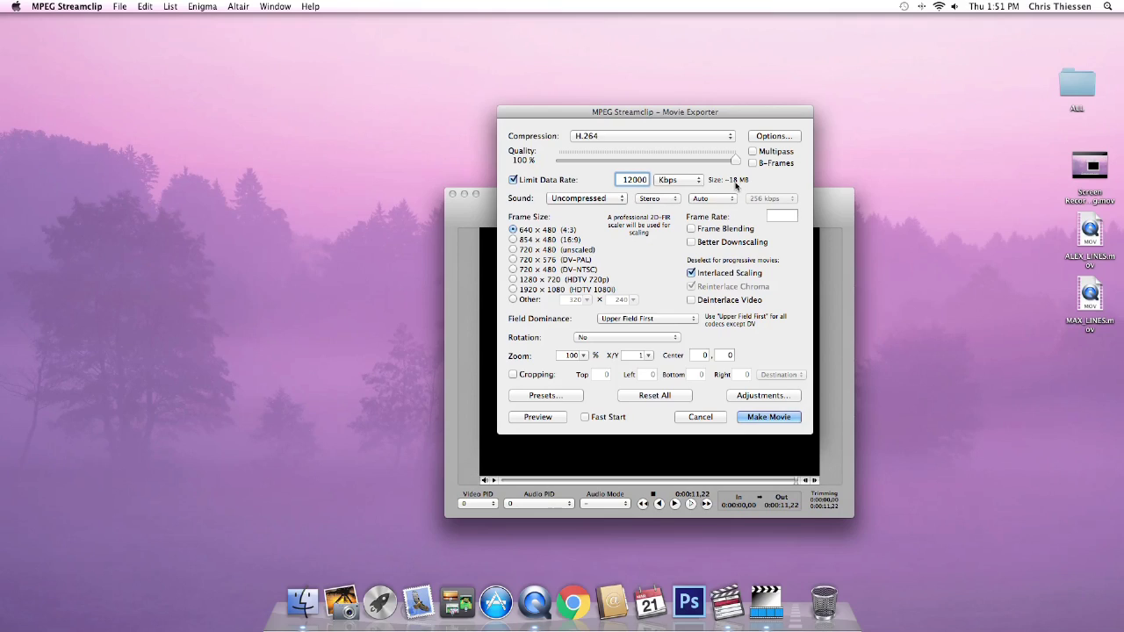
Try a data rate limit of 15000 Kbps, then return it to 12000 Kbps.
double_click(630, 179)
type("15000")
double_click(628, 179)
type("12000")
Set the sound format to MPEG-4 AAC with a 48 kHz sample rate.
left_click(587, 201)
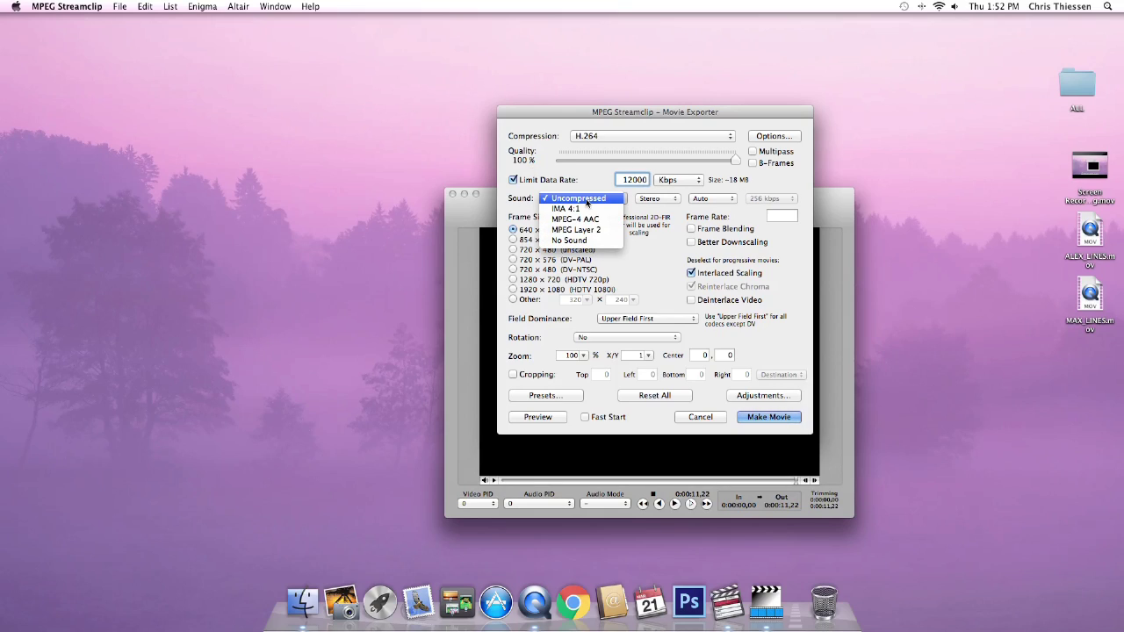
left_click(572, 219)
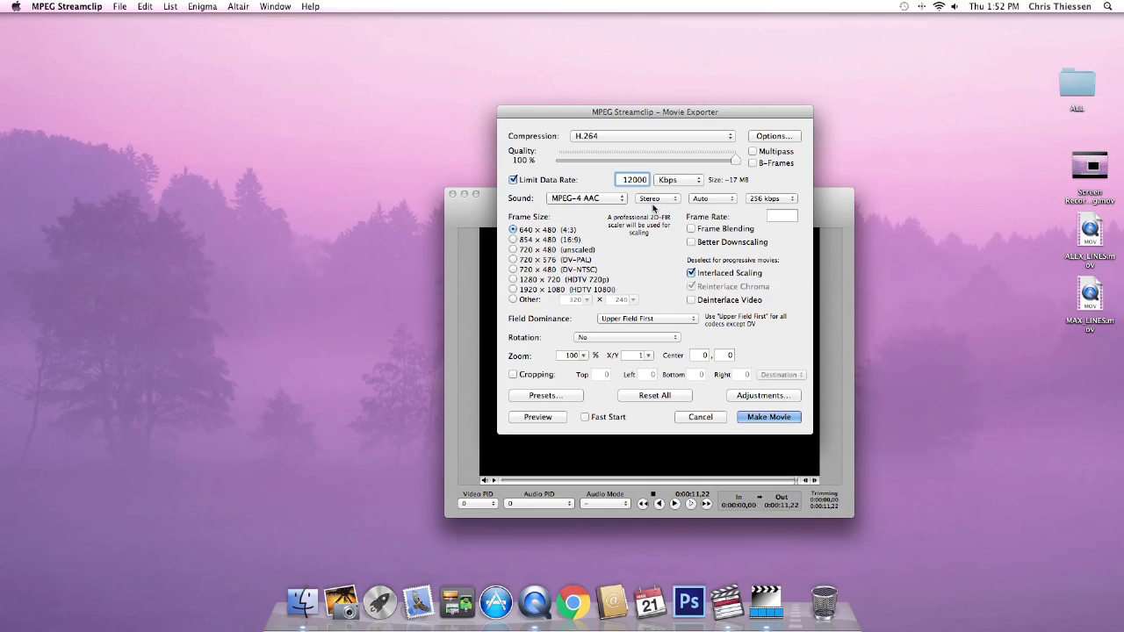
left_click(712, 200)
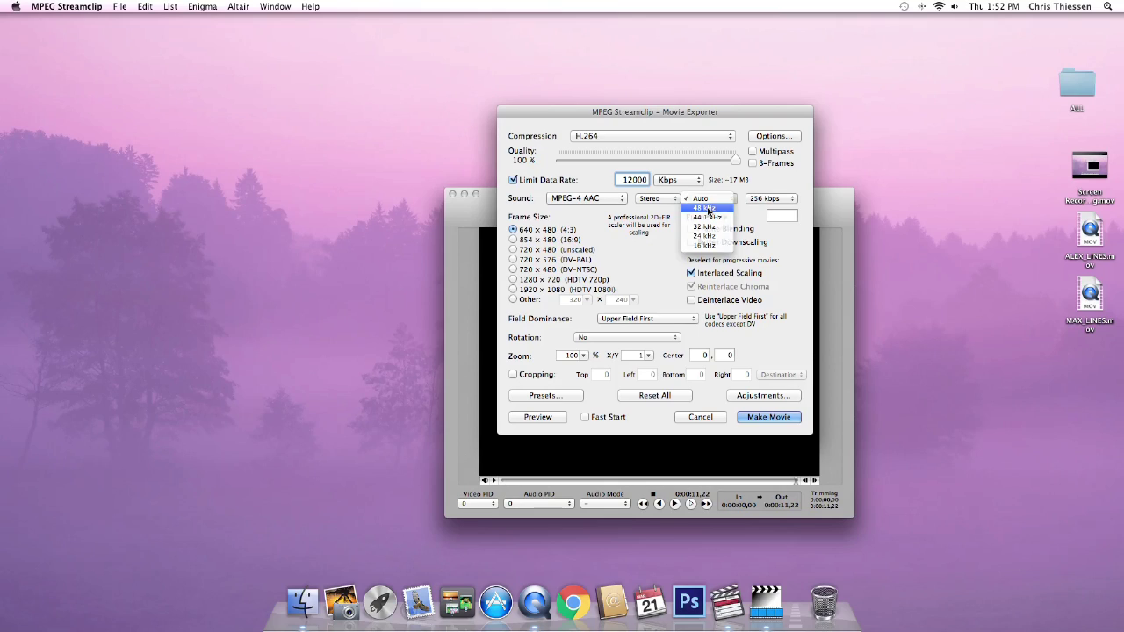
left_click(711, 209)
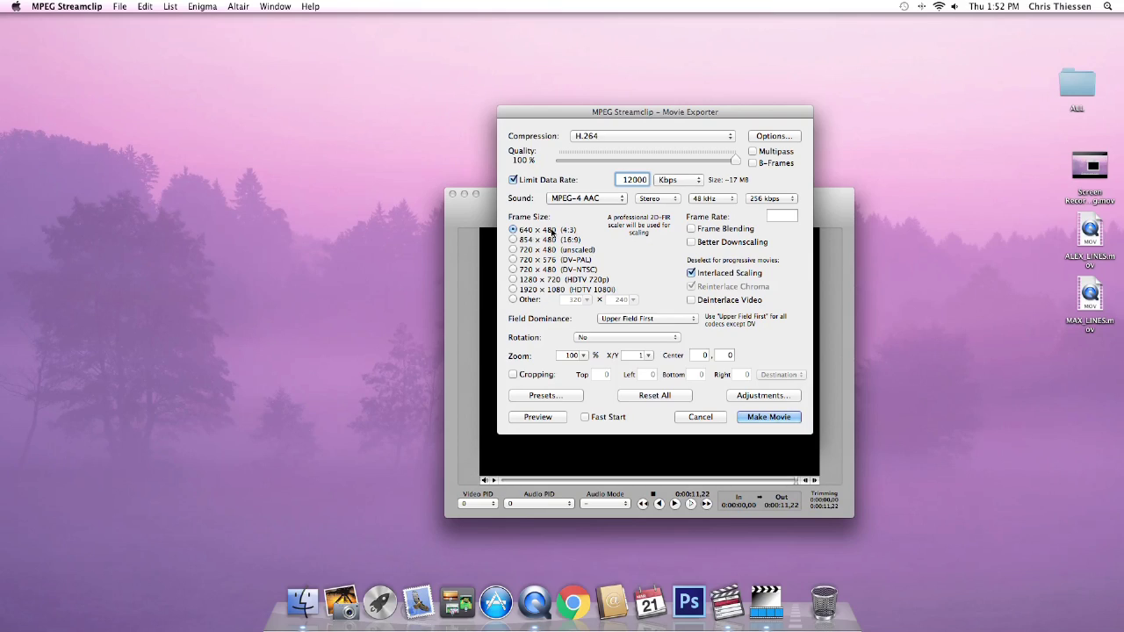
Enable Deinterlace Video and set the field dominance to Lower Field First.
left_click(710, 303)
left_click(622, 321)
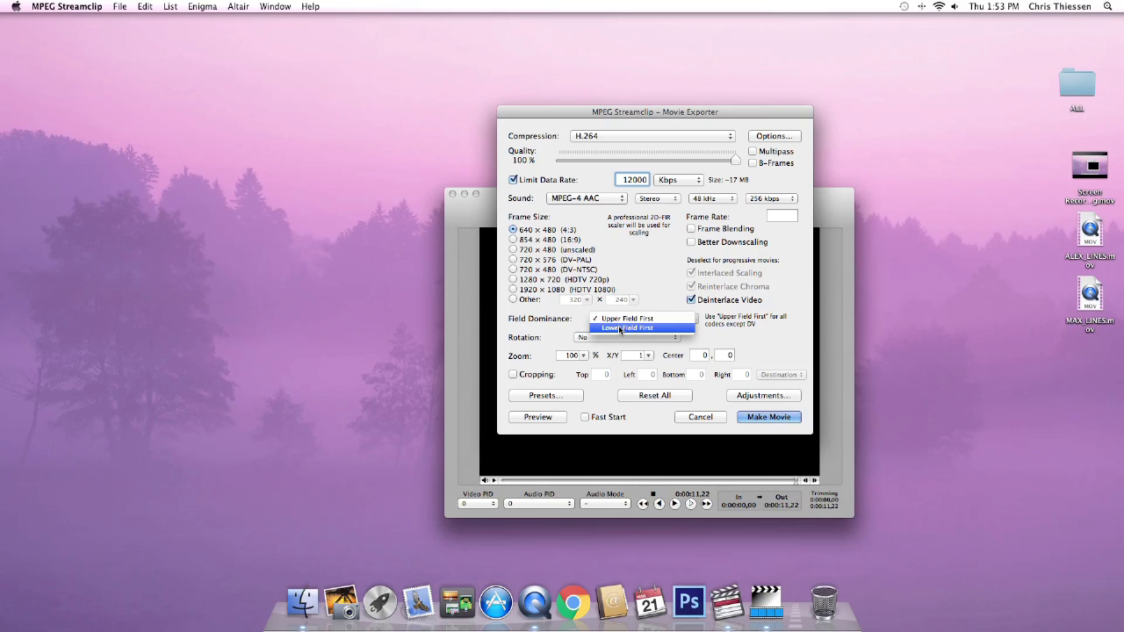
left_click(621, 329)
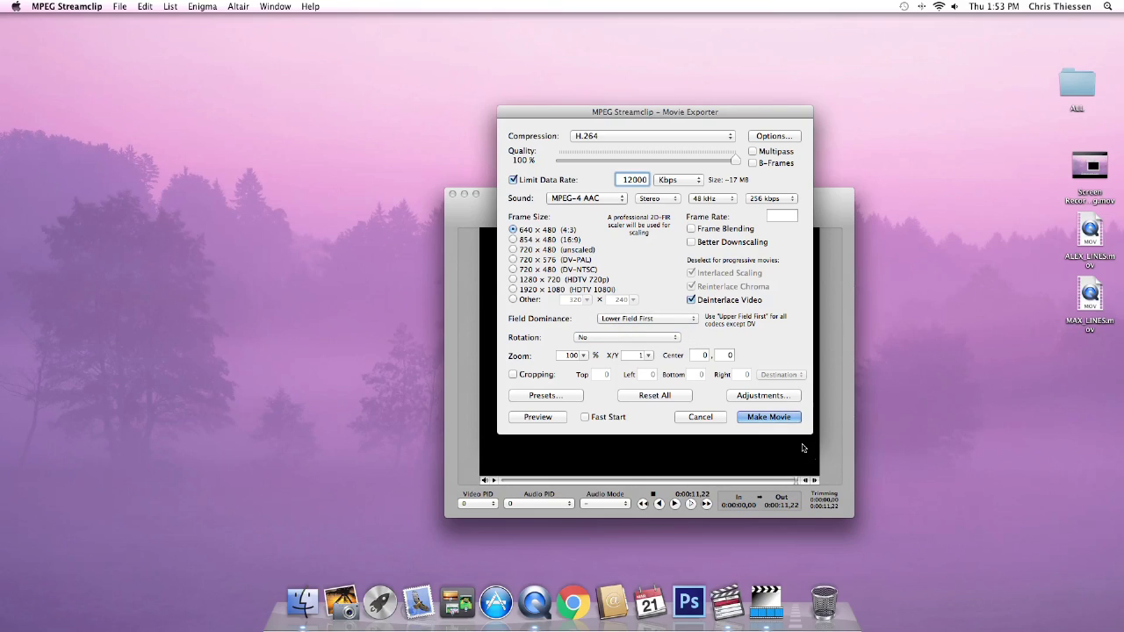
Make the movie, saving it to the desktop as ALEX_LINES_exp, and quit MPEG Streamclip once the export is done.
left_click(765, 419)
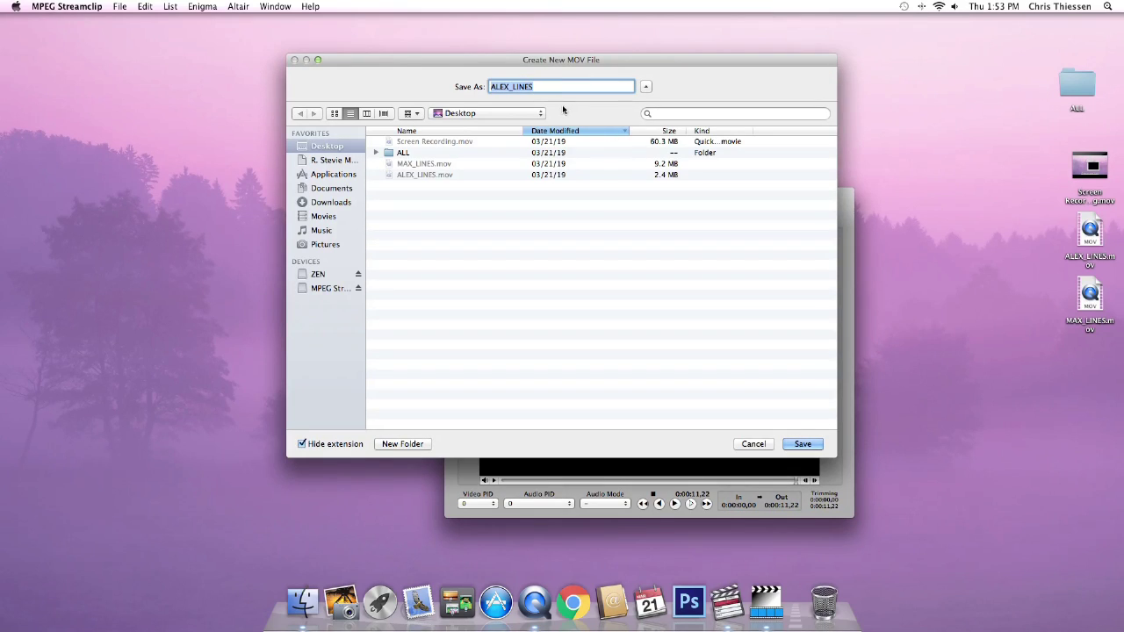
left_click(552, 86)
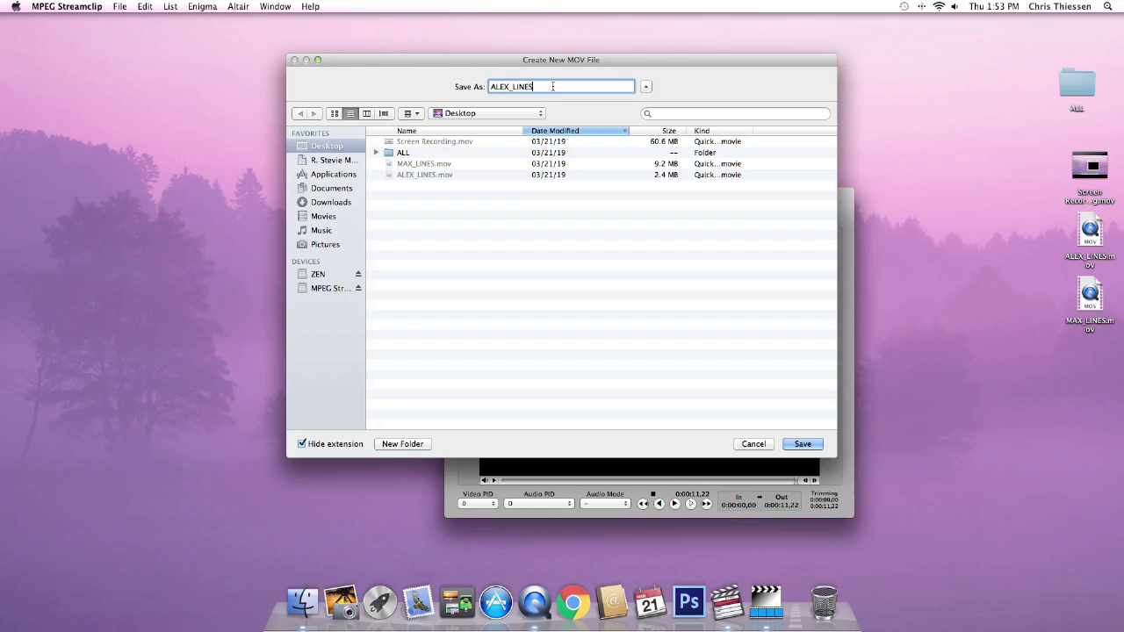
type("_exp")
key("Return")
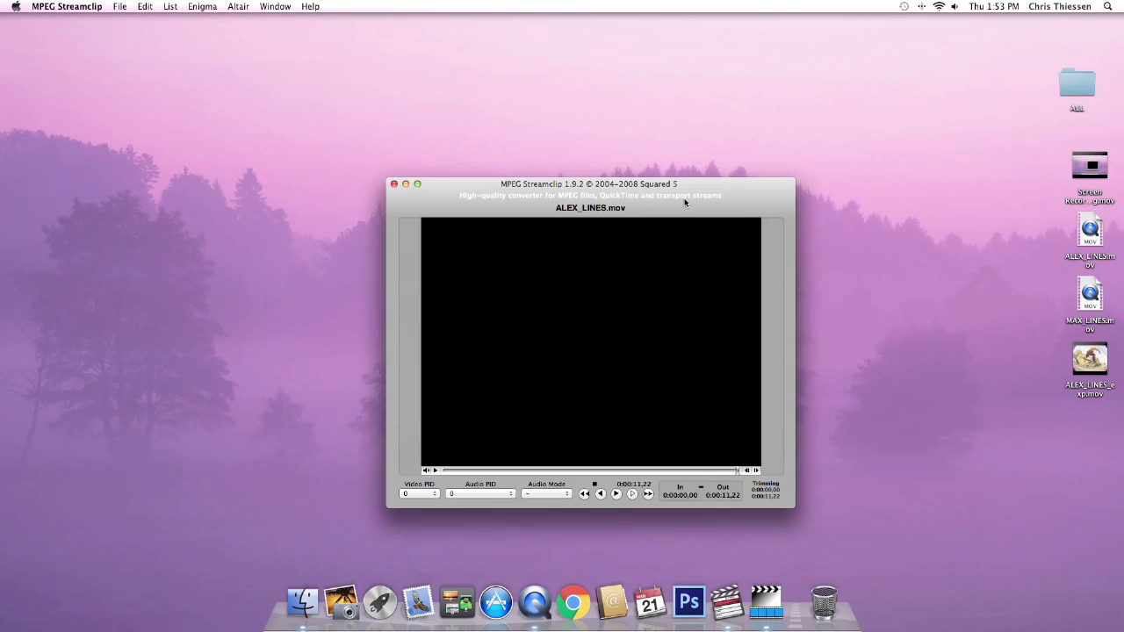
key("super+q")
Preview the exported ALEX_LINES_exp.mov from the desktop, then close the preview and deselect the file.
left_click(1088, 393)
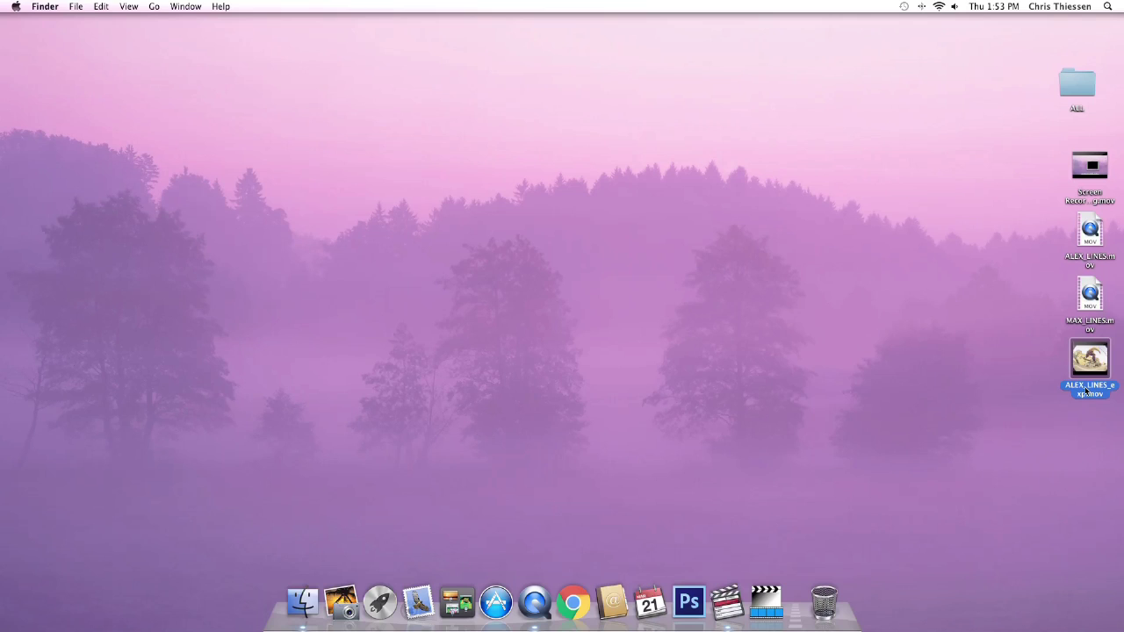
key("space")
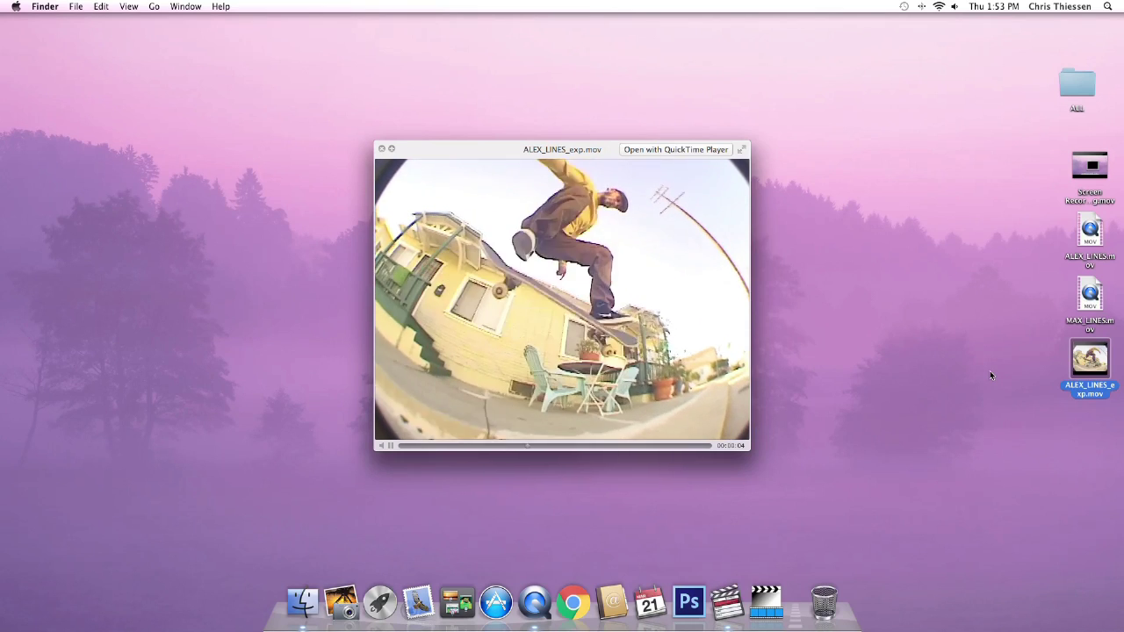
key("space")
left_click(970, 367)
Move the original ALEX_LINES.mov from the desktop to the Trash and empty it.
left_click_drag(1086, 248, 827, 608)
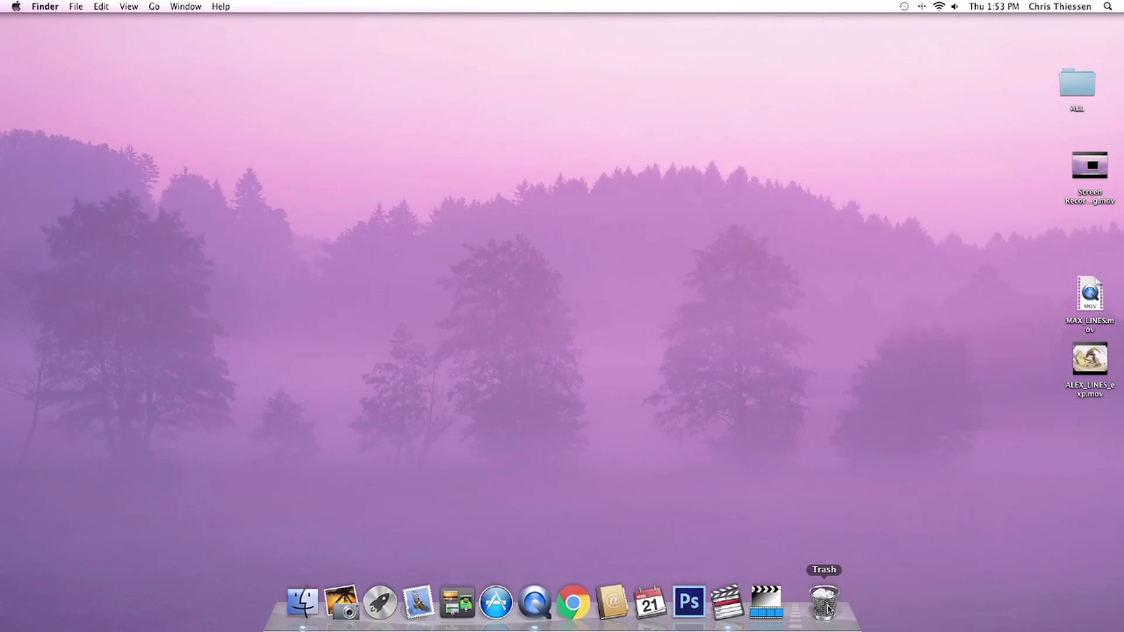
right_click(827, 608)
left_click(829, 565)
Relaunch MPEG Streamclip, allowing the downloaded application to open, then load MAX_LINES.mov from the desktop and play its opening seconds.
left_click(767, 599)
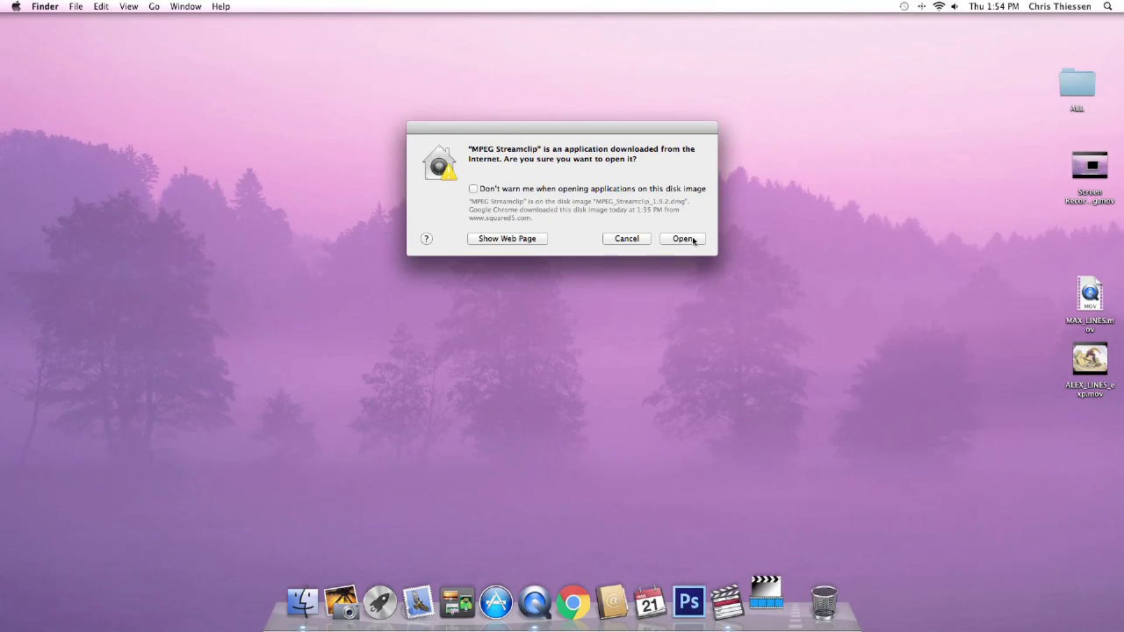
left_click(689, 241)
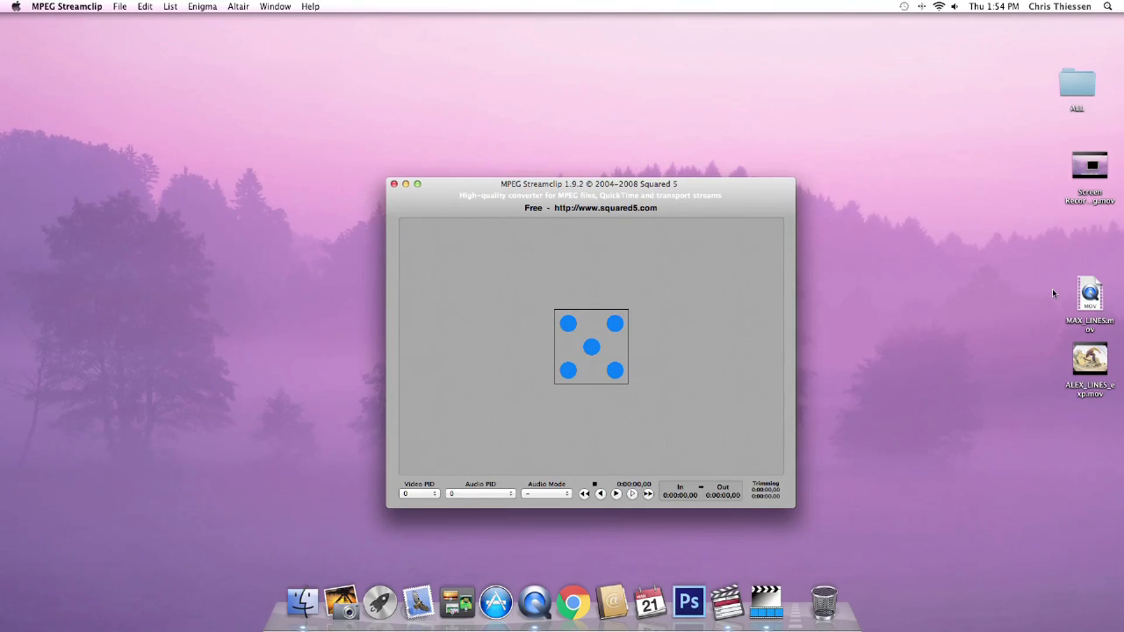
left_click_drag(1090, 297, 679, 276)
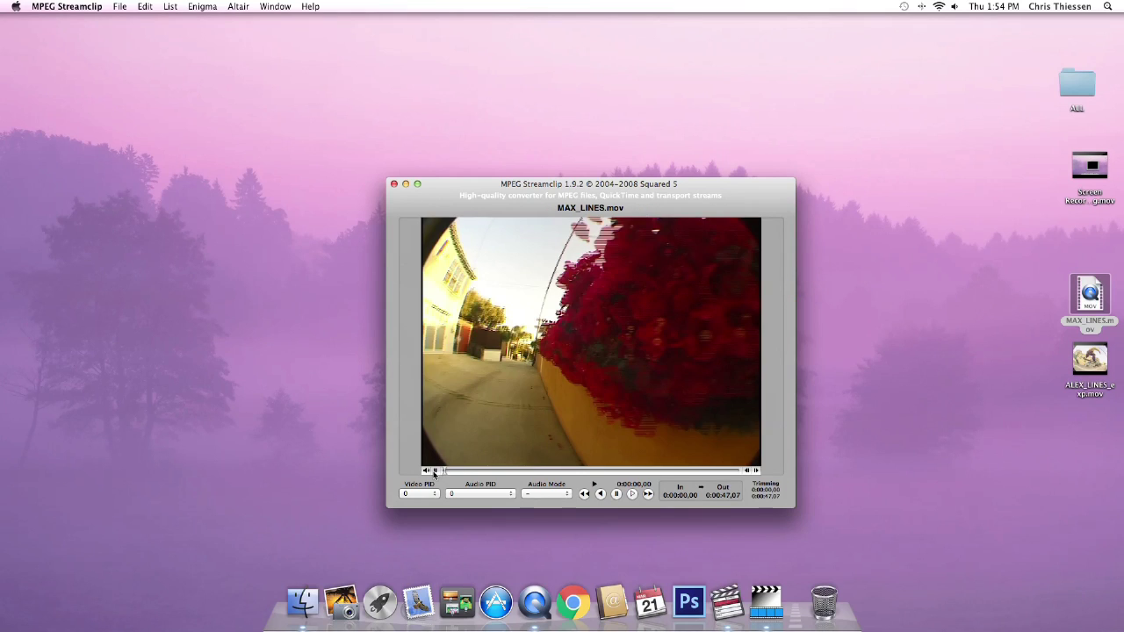
key("space")
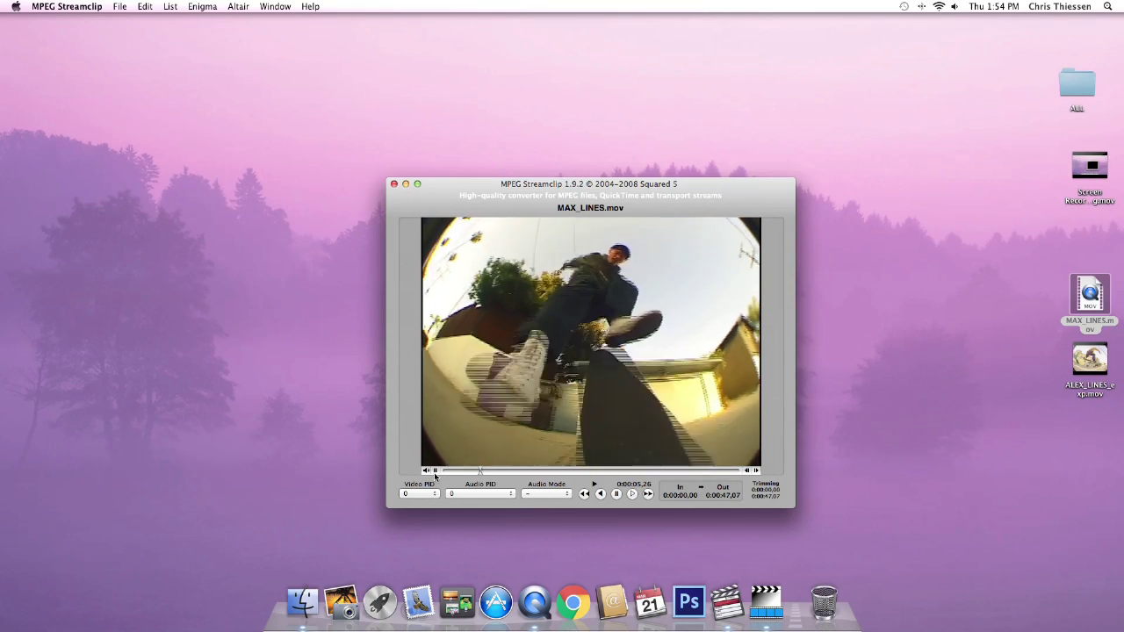
key("space")
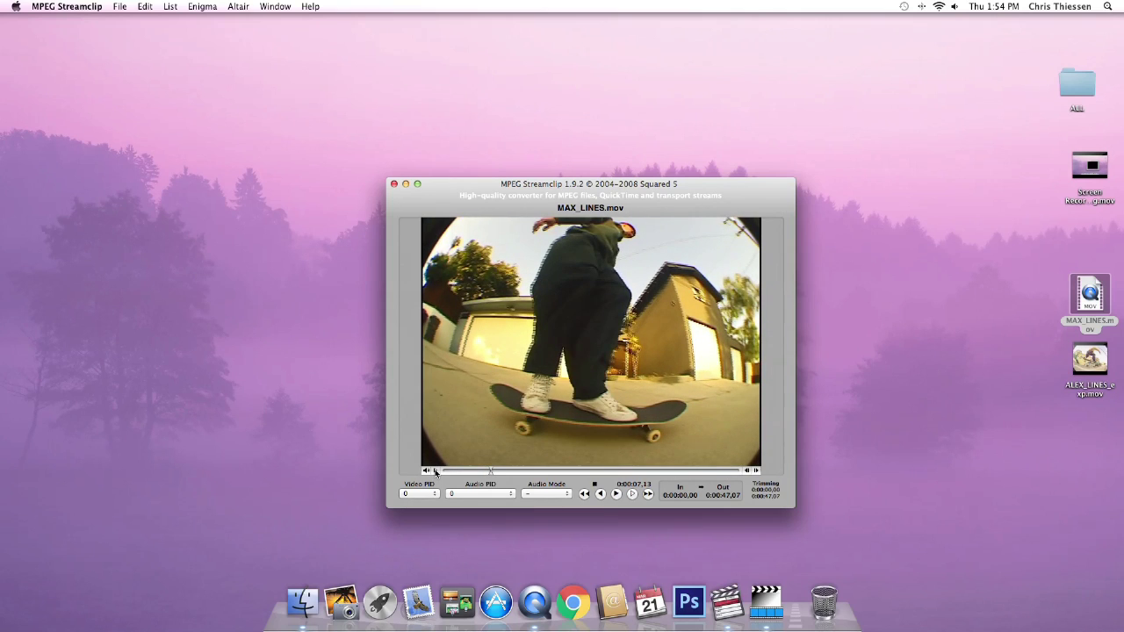
Open the QuickTime export settings for MAX_LINES.mov and choose H.264 compression at 100% quality.
left_click_drag(720, 184, 699, 213)
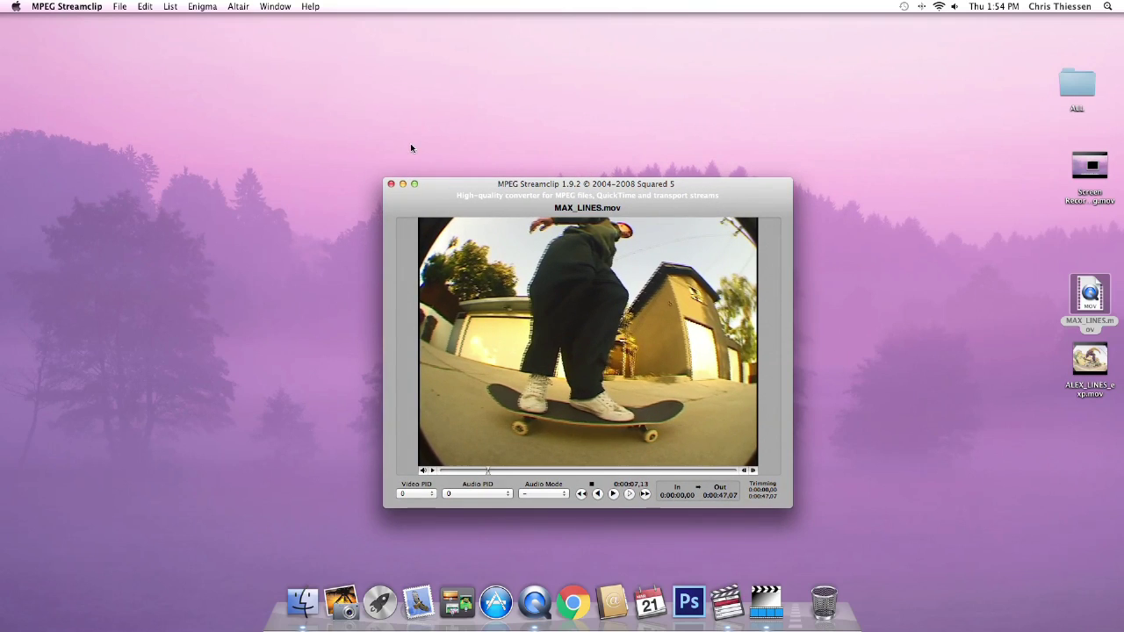
left_click(128, 13)
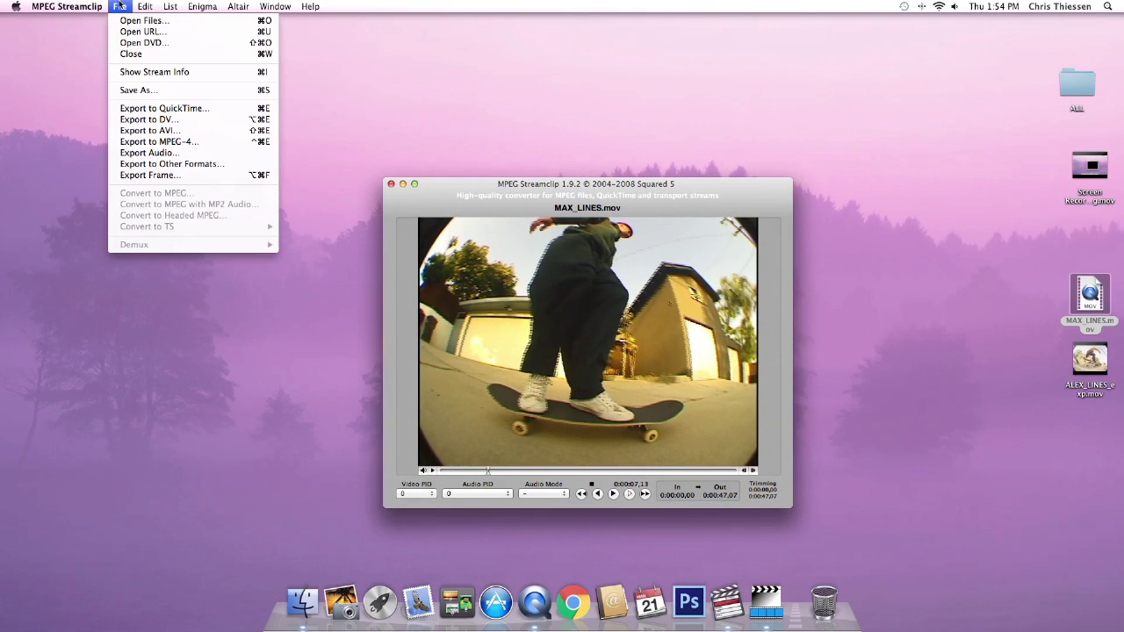
left_click(155, 108)
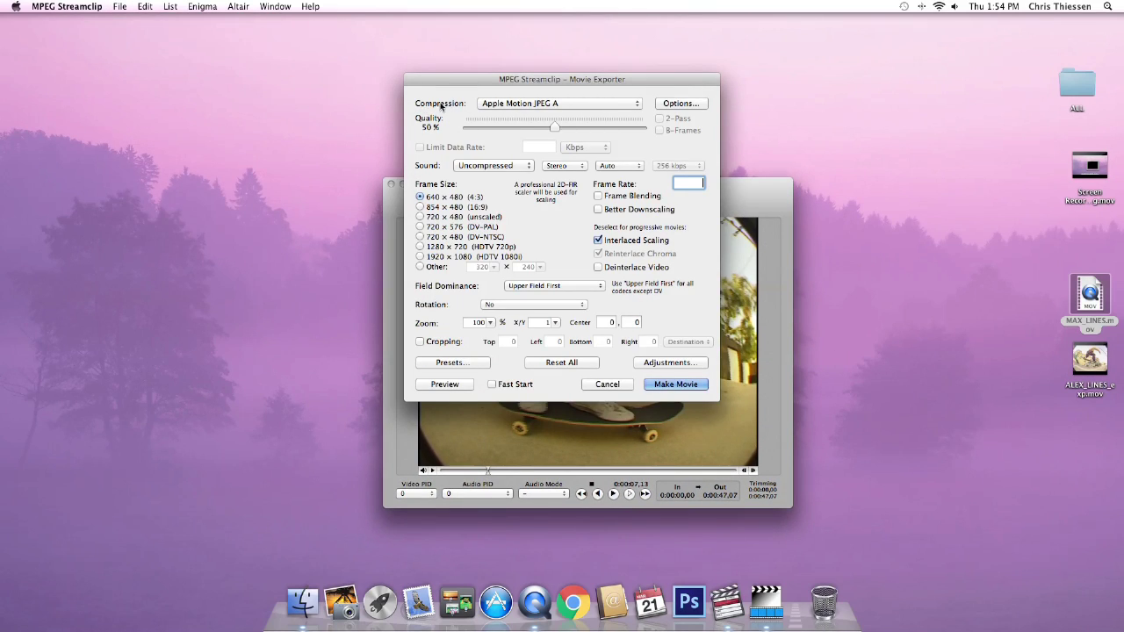
left_click(505, 106)
scroll(568, 290, "up", 5)
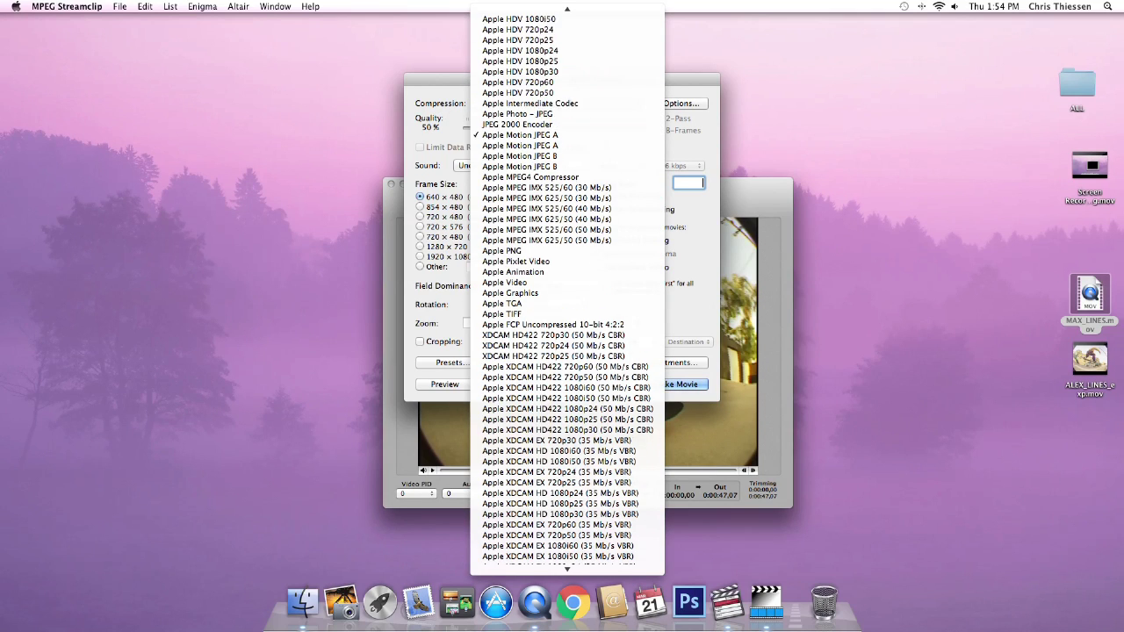
scroll(567, 290, "up", 5)
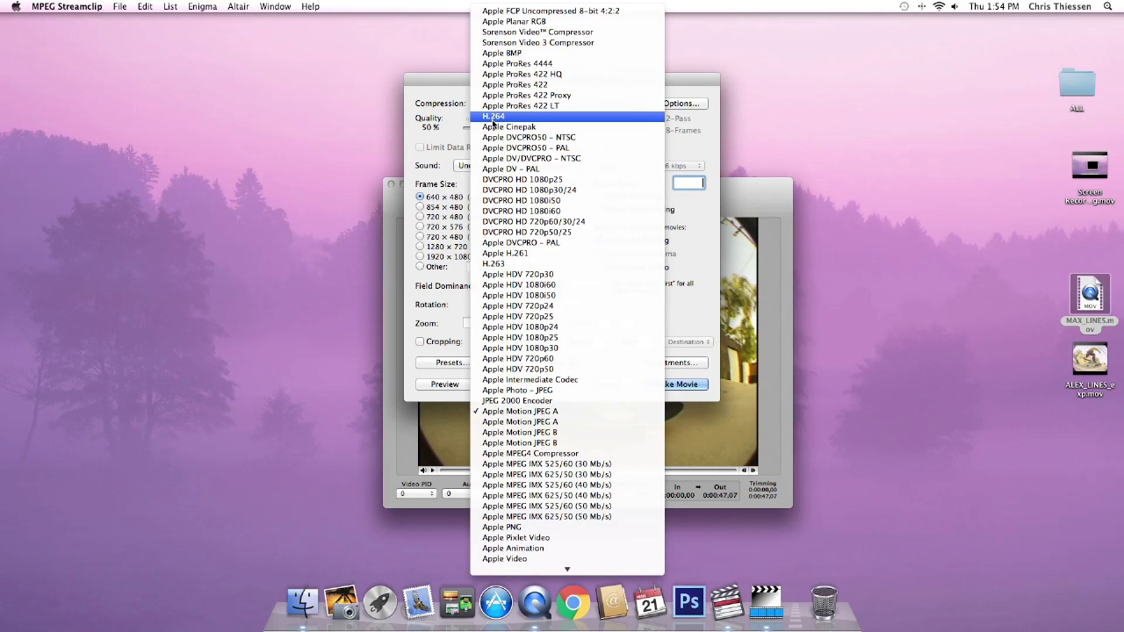
left_click(509, 116)
left_click_drag(555, 128, 678, 134)
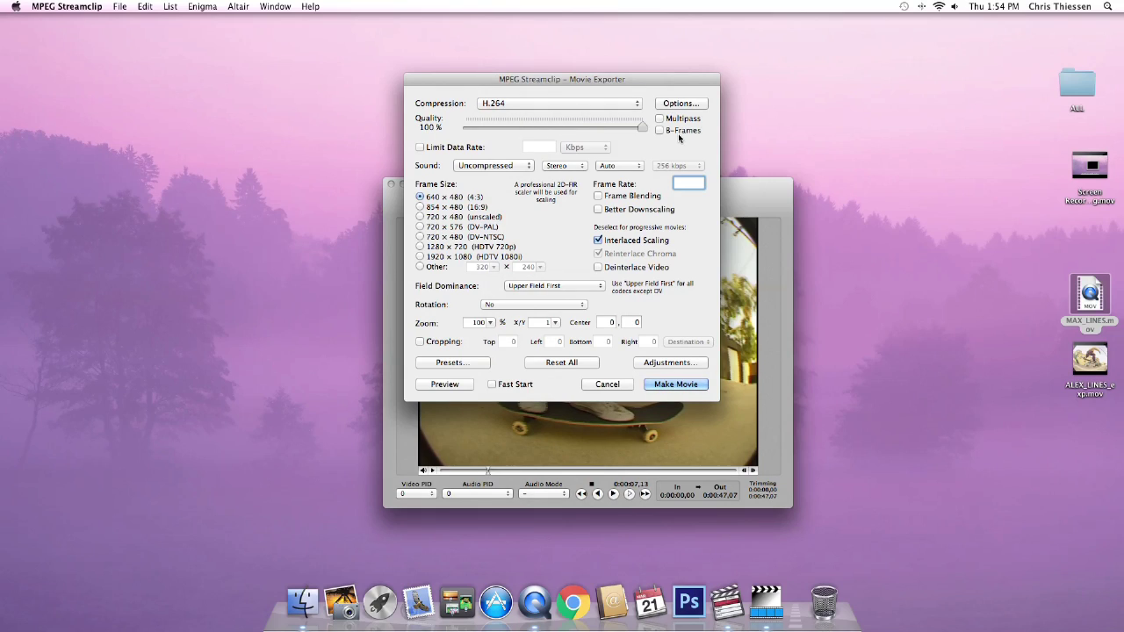
Enable the data rate limit and test 9000, 5000 and 4000 Kbps before entering 3000 Kbps.
left_click(420, 148)
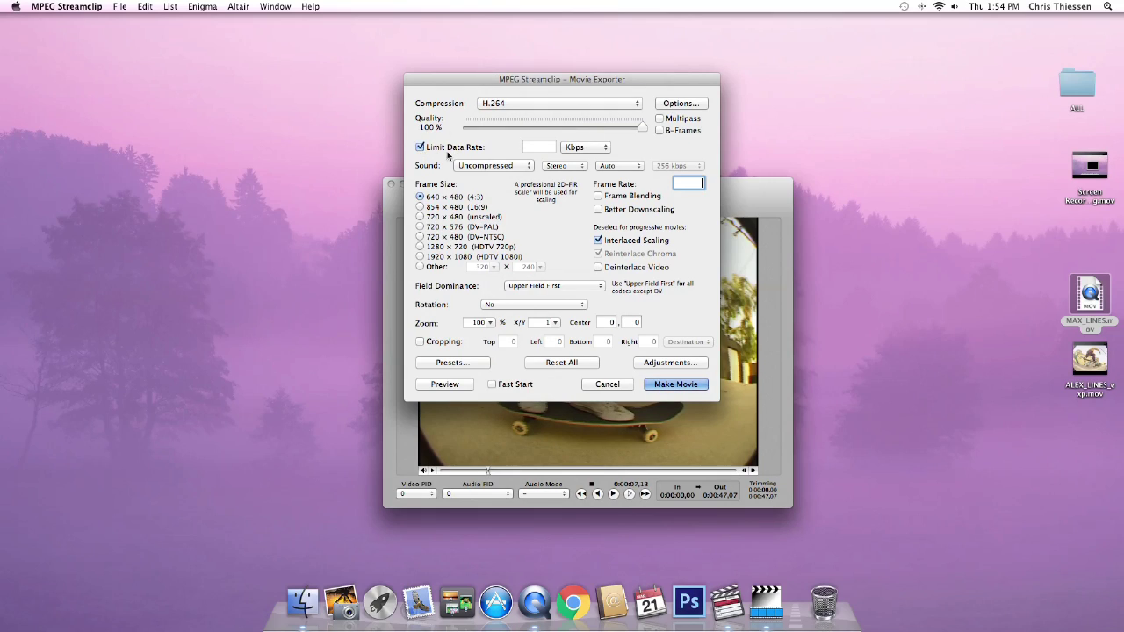
left_click(538, 148)
type("9000")
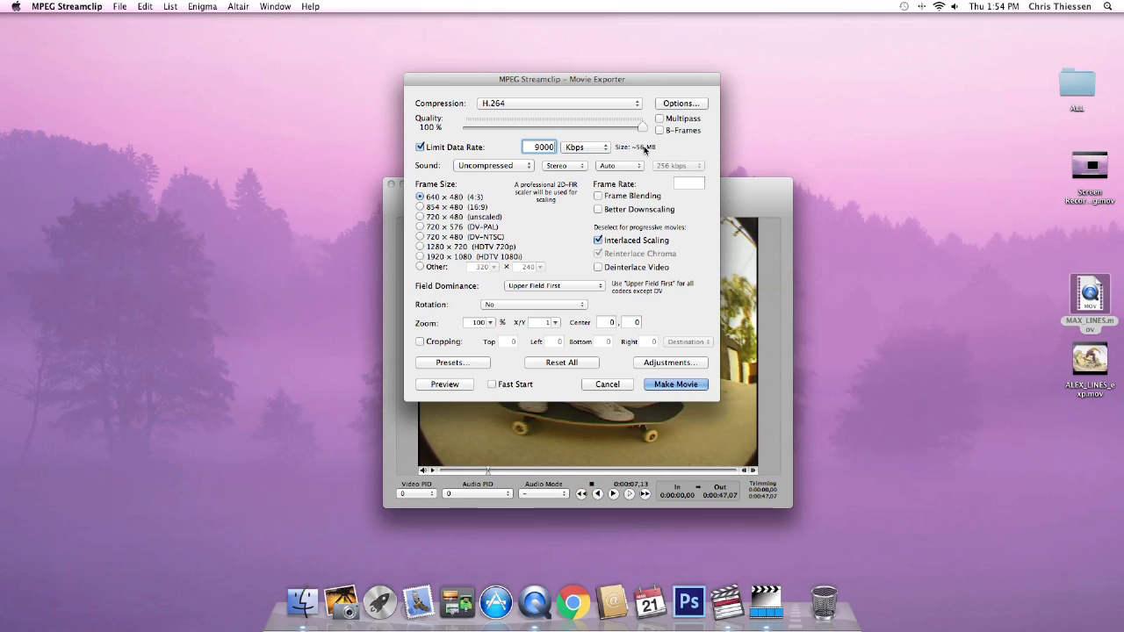
double_click(544, 146)
type("5000")
double_click(545, 146)
type("4000")
double_click(544, 147)
type("3000")
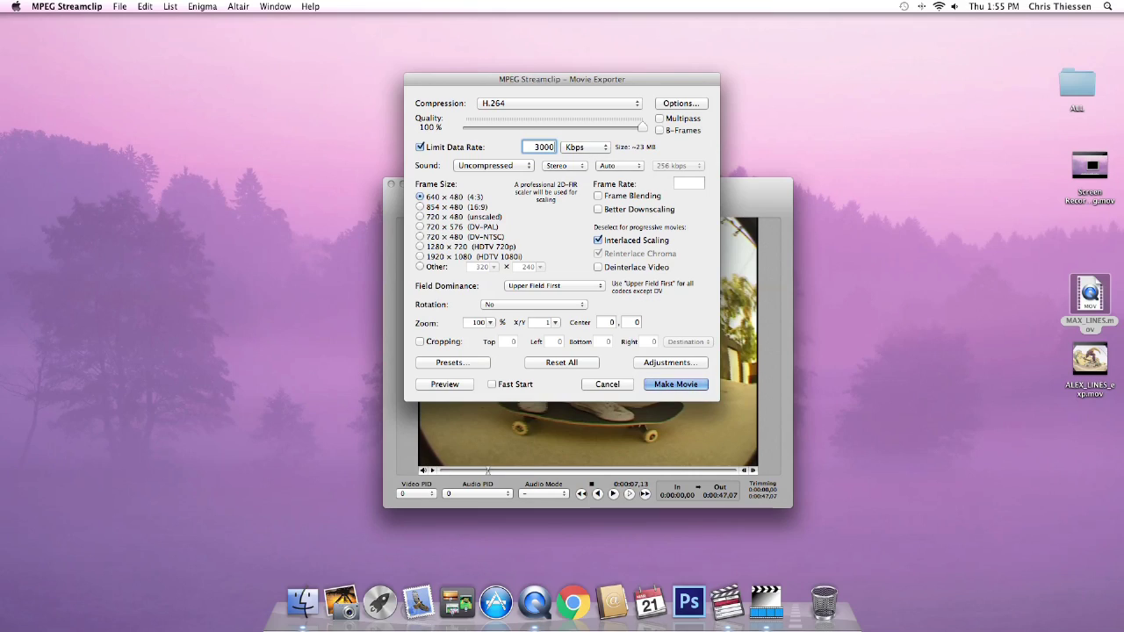
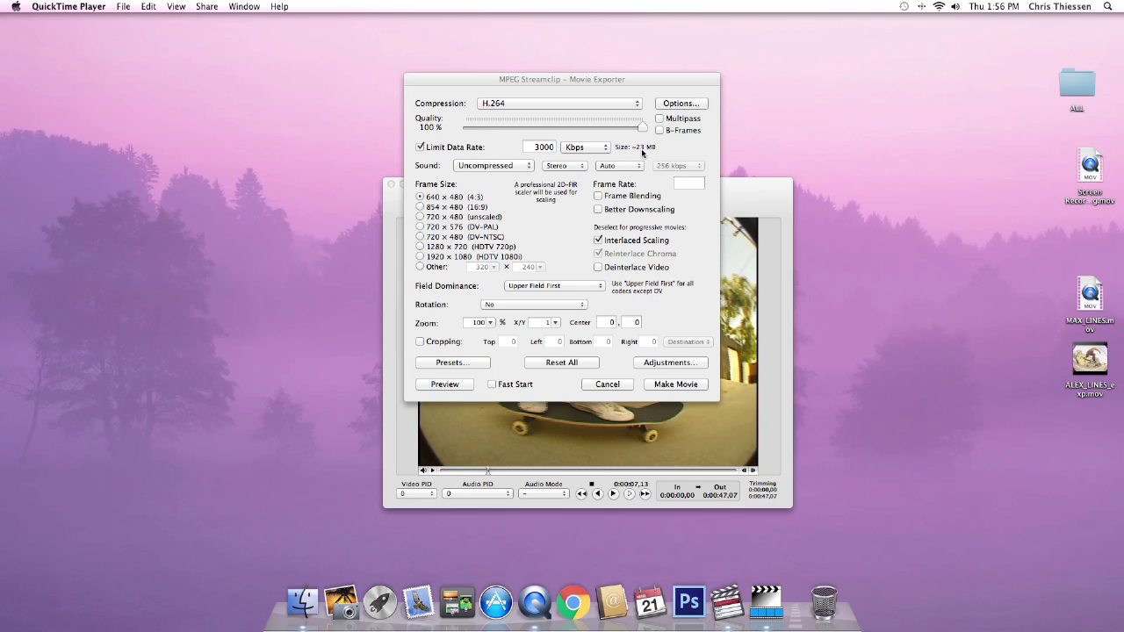
Lower the data rate limit to 2800 Kbps, trying 2700 Kbps before returning to 2800 Kbps.
left_click(545, 147)
type("2800")
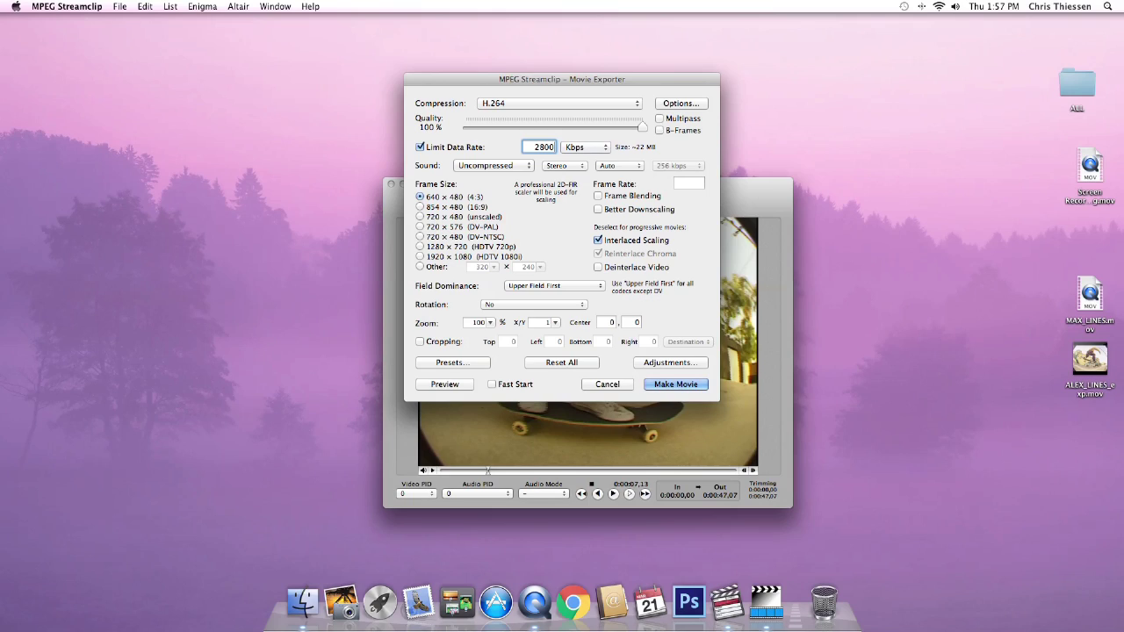
double_click(543, 147)
type("2700")
double_click(543, 148)
type("2800")
Set the export's sound compression to MPEG-4 AAC with a 48 kHz sample rate.
left_click(474, 168)
left_click(483, 190)
left_click(614, 166)
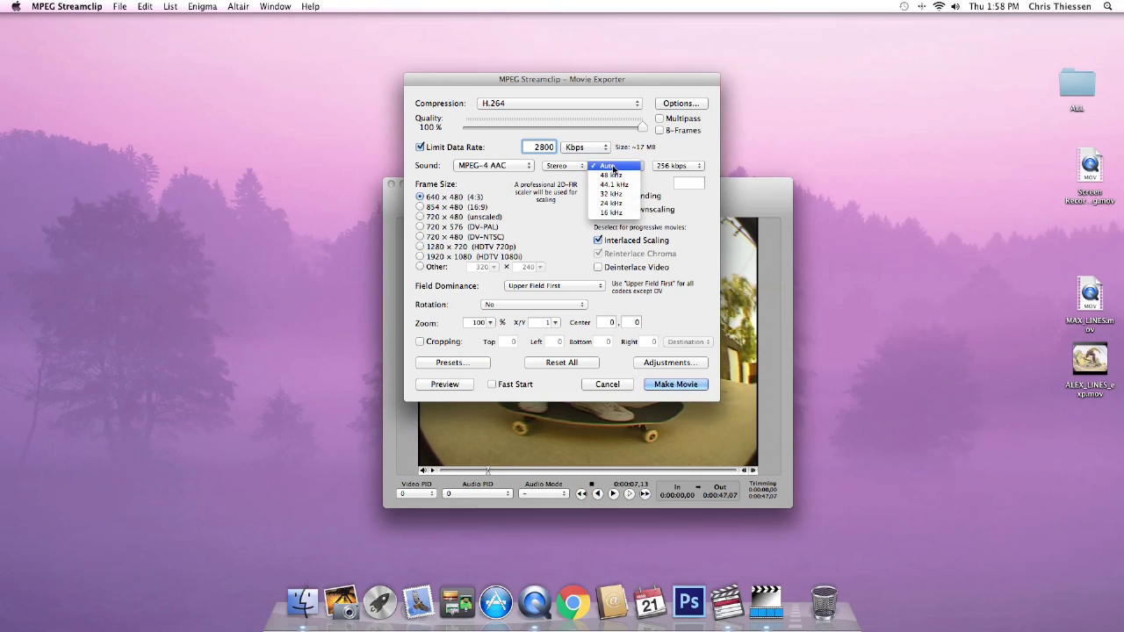
left_click(612, 175)
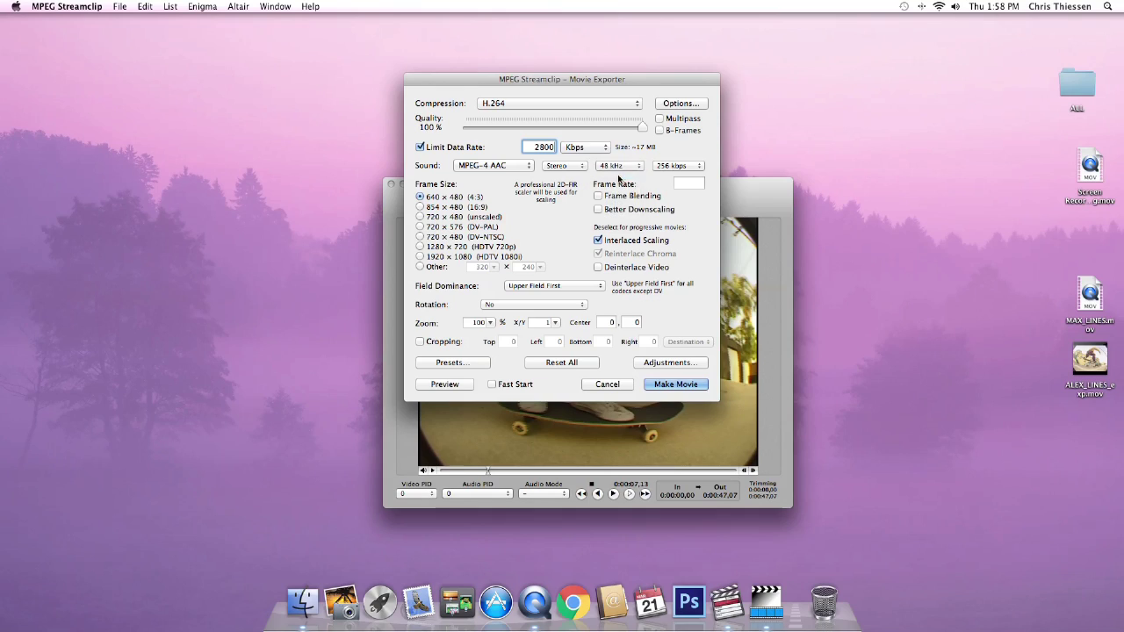
Enable deinterlacing for the exported video and keep the field dominance at Upper Field First.
left_click(625, 268)
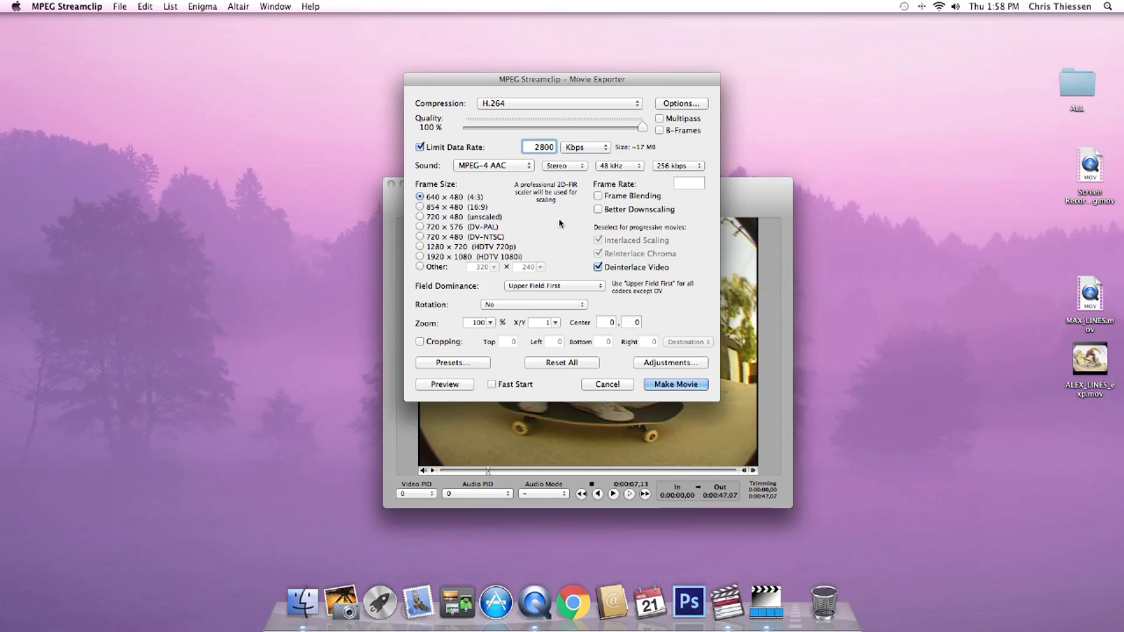
left_click(527, 289)
left_click(528, 290)
Make the movie and save it to the desktop as MAX_LINES_exp.
left_click(671, 383)
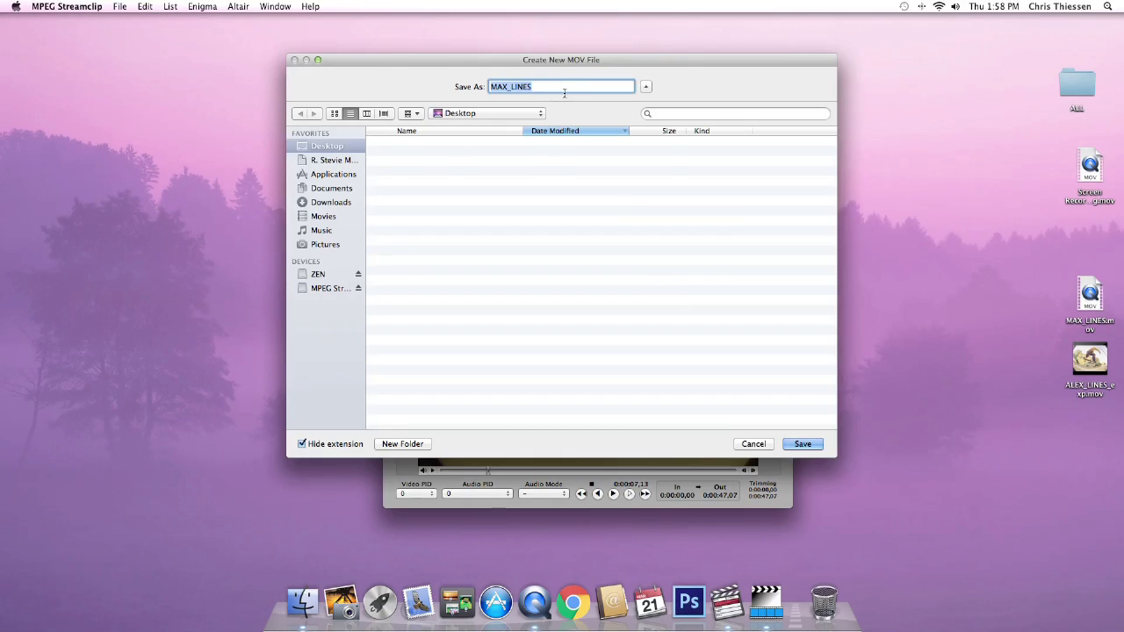
left_click(561, 86)
type("_exp")
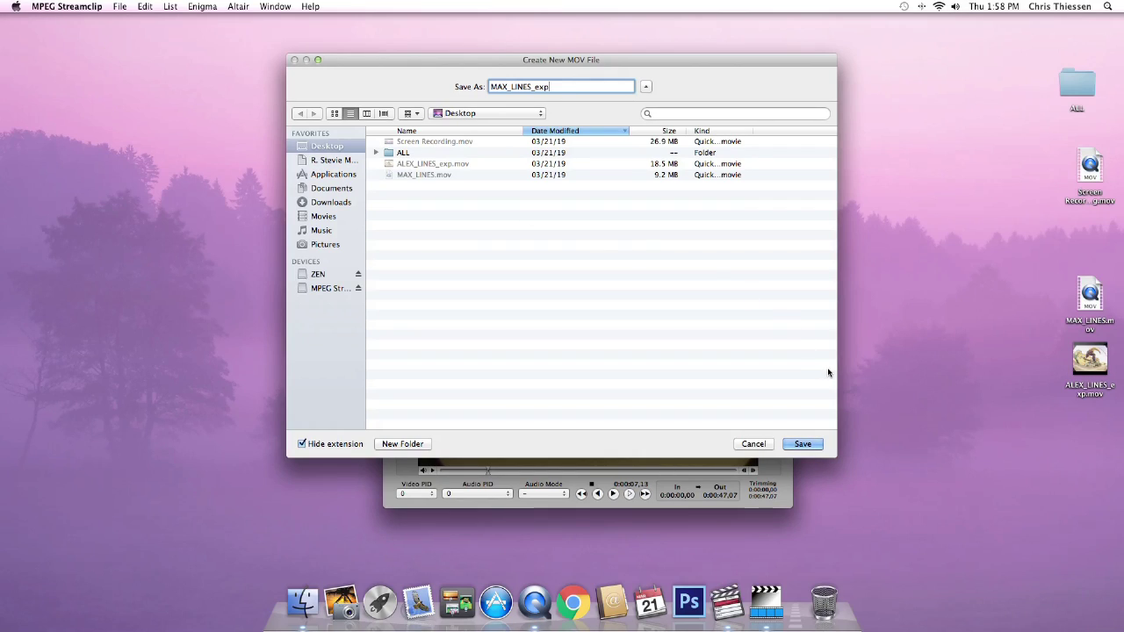
left_click(805, 443)
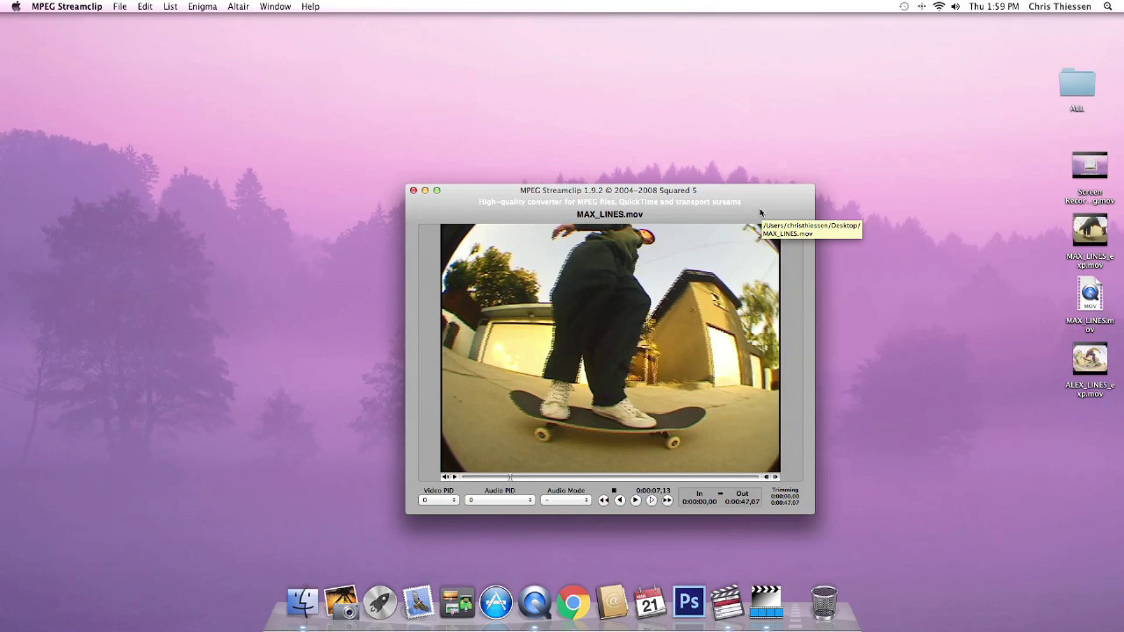
Quit MPEG Streamclip, move the original MAX_LINES.mov to the Trash, and place MAX_LINES_exp.mov beside ALEX_LINES_exp.mov on the desktop.
key("super+q")
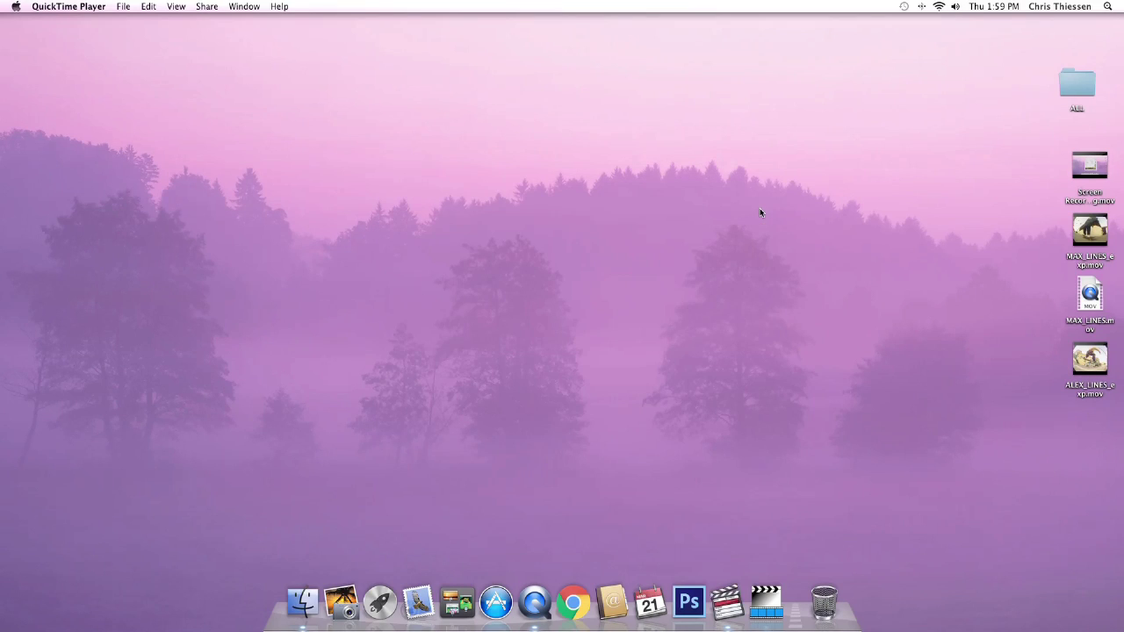
left_click_drag(1087, 299, 825, 605)
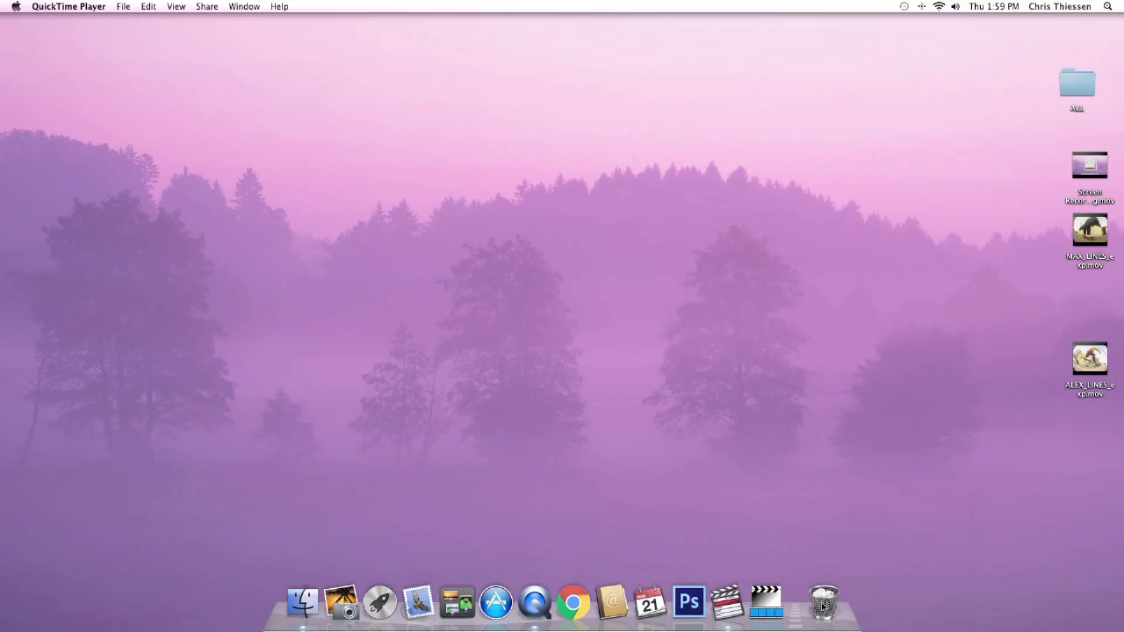
left_click_drag(1092, 265, 1021, 395)
left_click(970, 385)
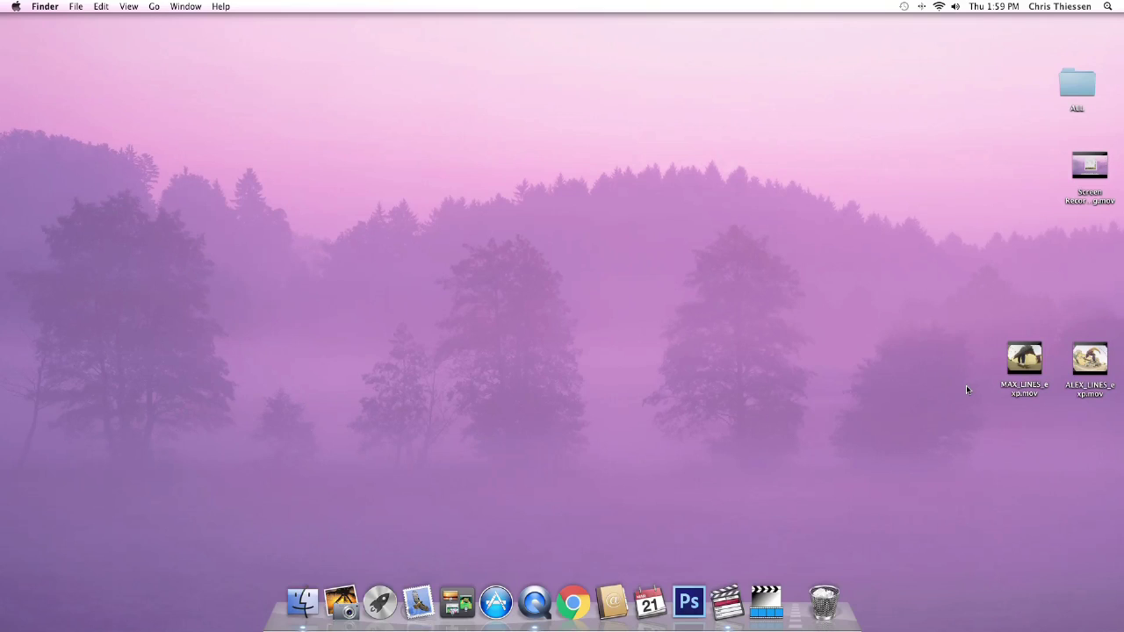